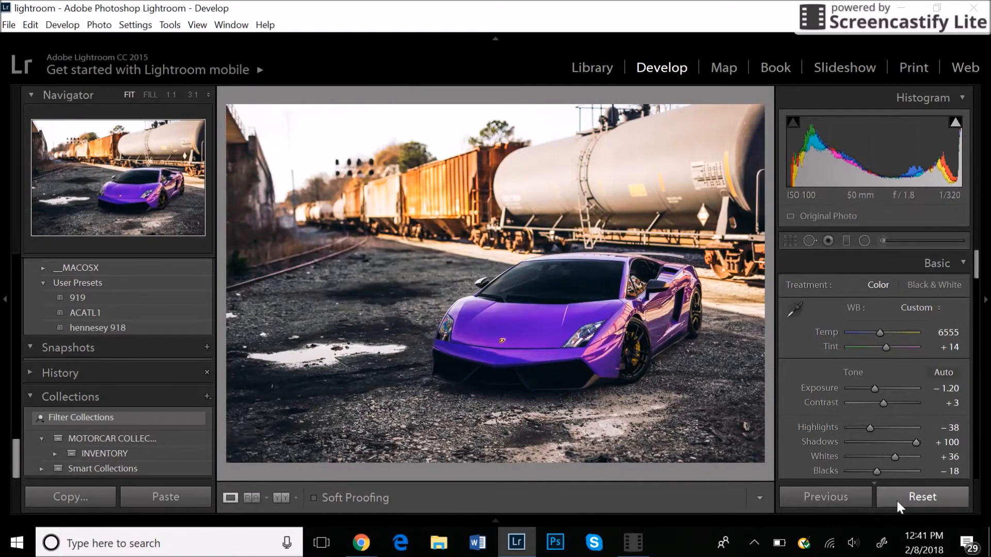
Reset all develop adjustments on the purple car photo and collapse the histogram
{"action": "key", "text": "ctrl+shift+r"}
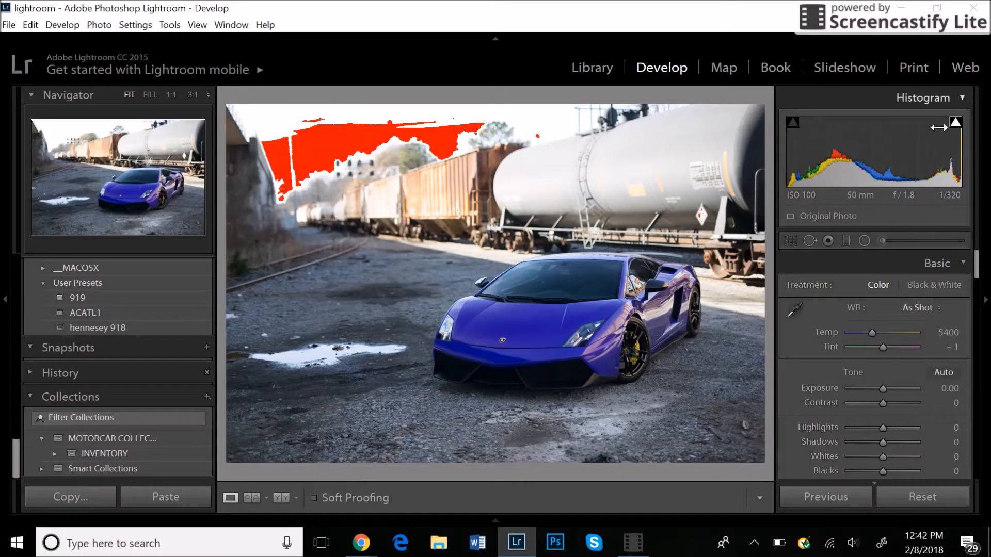
{"action": "left_click", "coordinate": [953, 97]}
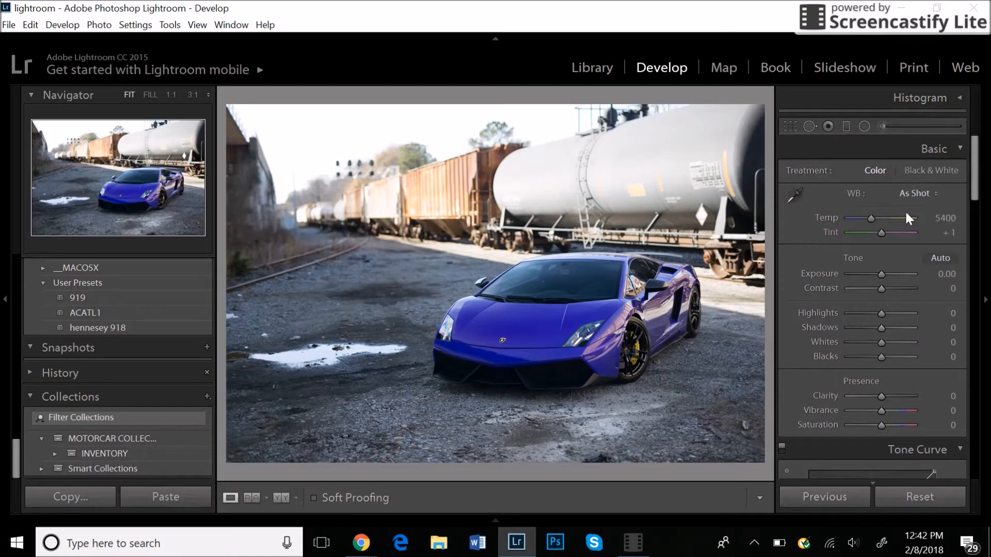
Set the white balance temperature to 6555 and compare the photo with its original version
{"action": "left_click", "coordinate": [937, 219]}
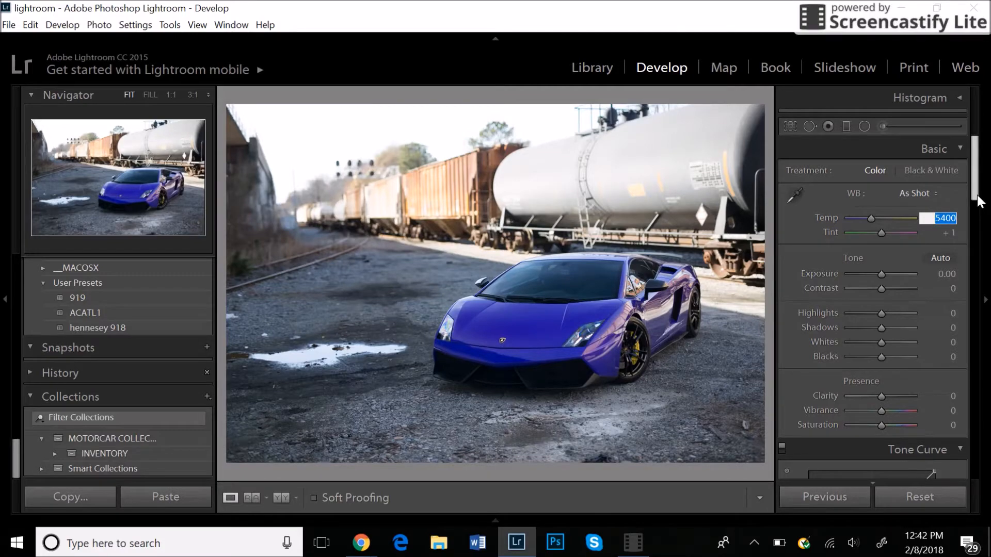
{"action": "type", "text": "6555"}
{"action": "key", "text": "Return"}
{"action": "key", "text": "backslash"}
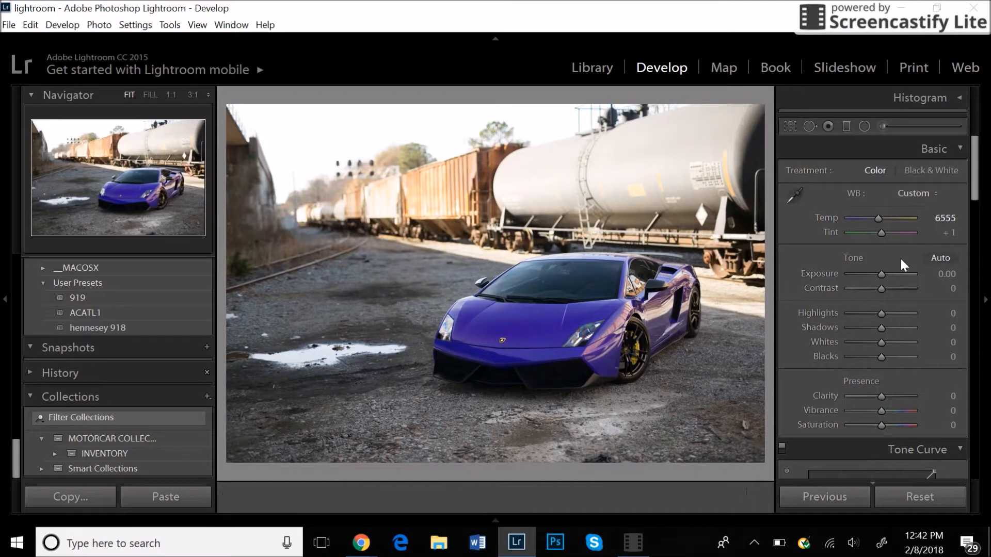
{"action": "key", "text": "backslash"}
{"action": "key", "text": "backslash"}
{"action": "key", "text": "backslash"}
{"action": "key", "text": "backslash"}
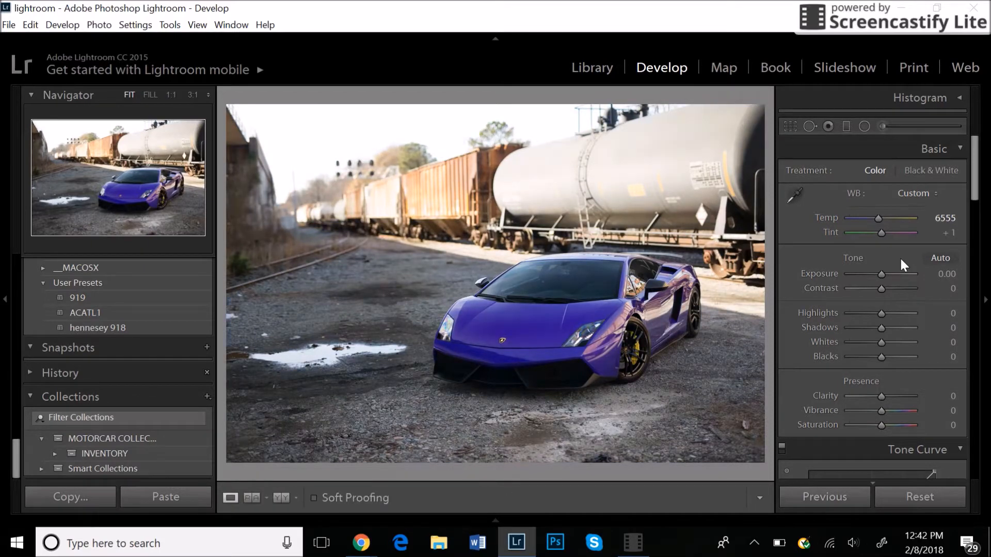
{"action": "key", "text": "backslash"}
Set the white balance tint to +14
{"action": "left_click", "coordinate": [945, 233]}
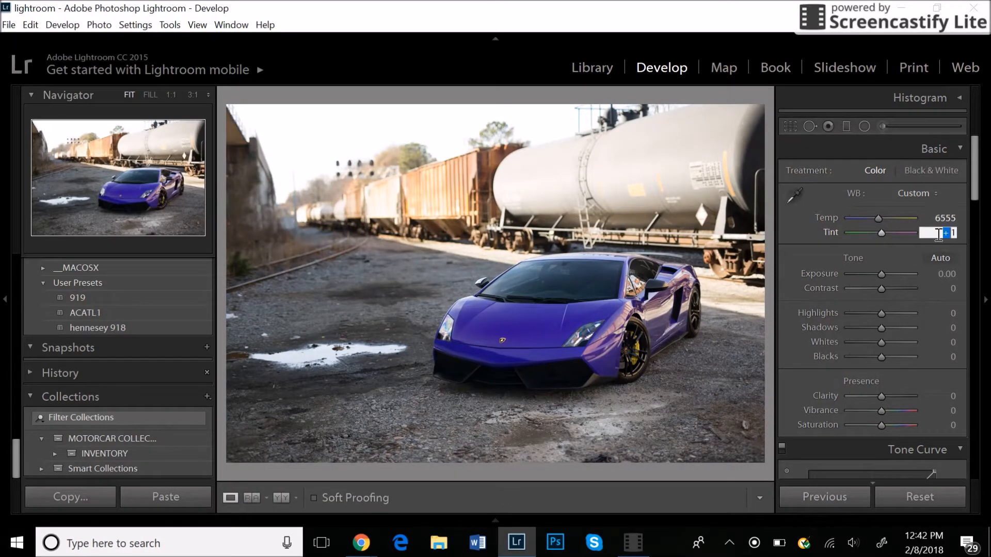
{"action": "type", "text": "1"}
{"action": "type", "text": "3"}
{"action": "key", "text": "Return"}
{"action": "left_click", "coordinate": [940, 234]}
{"action": "type", "text": "14"}
{"action": "key", "text": "Return"}
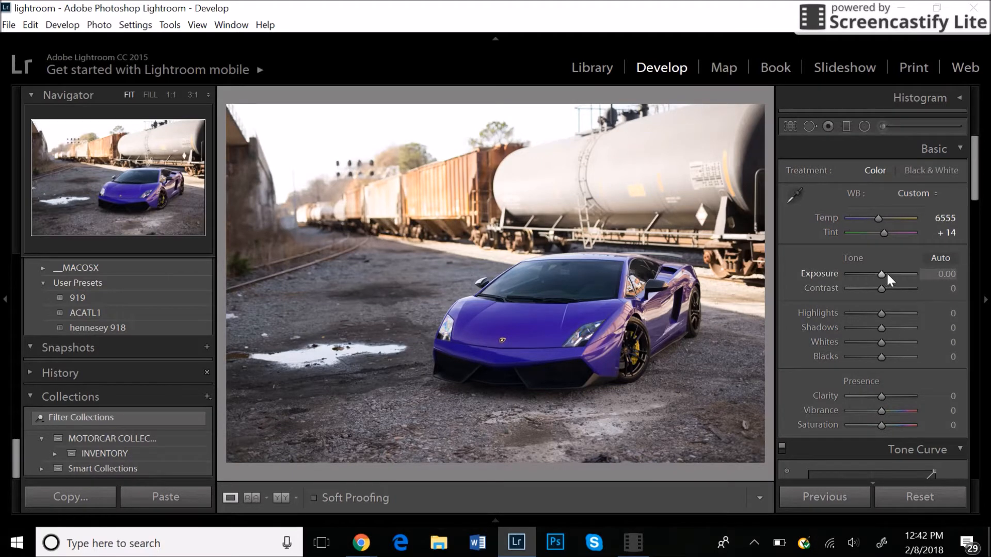
Set the exposure to -1.20
{"action": "left_click", "coordinate": [948, 274]}
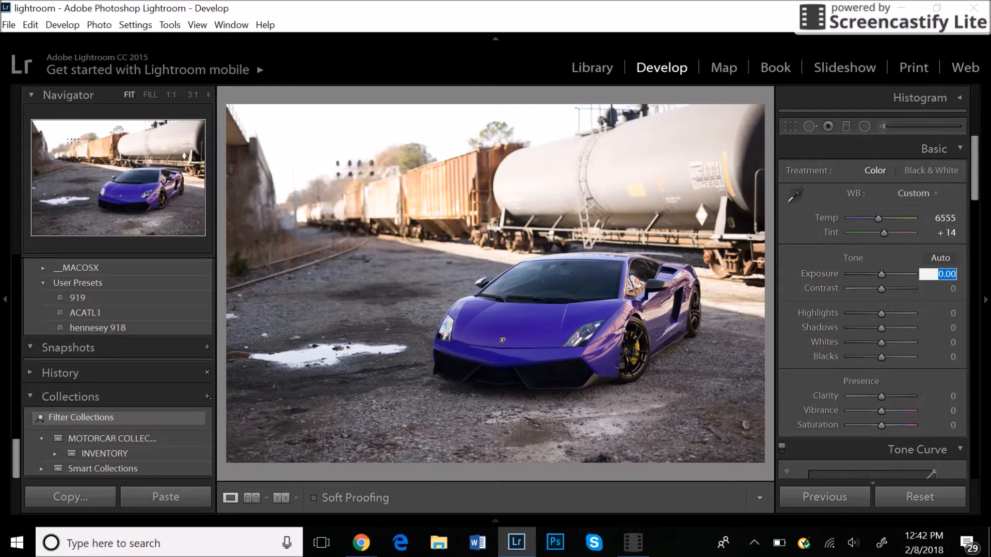
{"action": "type", "text": "1.20"}
{"action": "key", "text": "Return"}
{"action": "key", "text": "Up"}
{"action": "type", "text": "-"}
{"action": "key", "text": "BackSpace"}
{"action": "key", "text": "BackSpace"}
{"action": "key", "text": "BackSpace"}
{"action": "key", "text": "BackSpace"}
{"action": "key", "text": "BackSpace"}
{"action": "type", "text": "-2"}
{"action": "key", "text": "BackSpace"}
{"action": "type", "text": "1.2"}
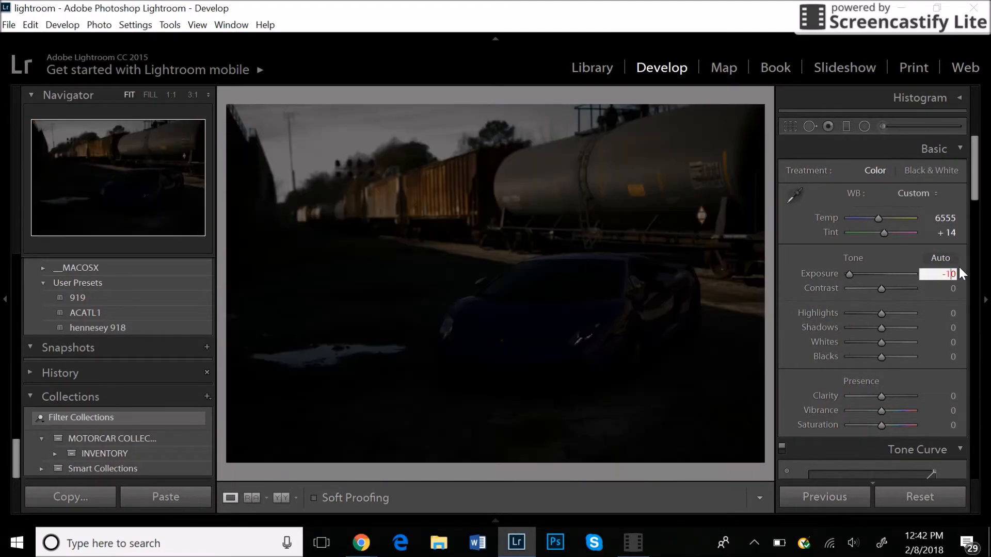
{"action": "key", "text": "Return"}
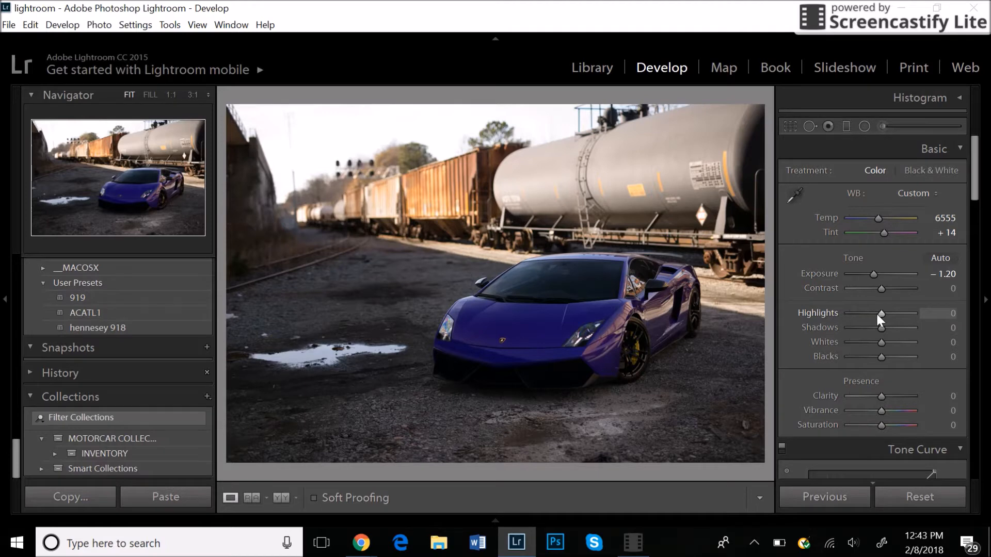
Lower the highlights to -41 and raise the shadows to +100
{"action": "left_click_drag", "start_coordinate": [877, 312], "coordinate": [848, 307]}
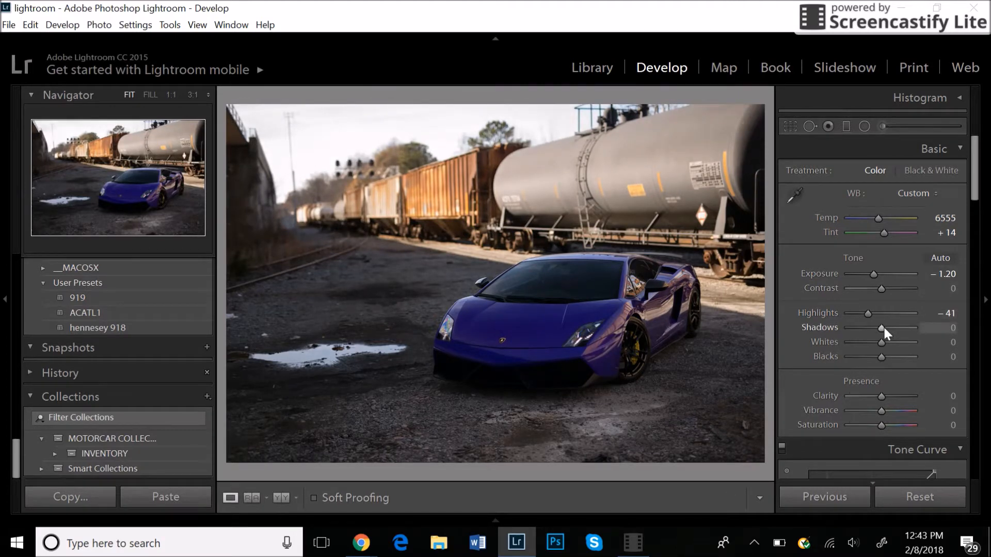
{"action": "left_click_drag", "start_coordinate": [884, 325], "coordinate": [924, 328]}
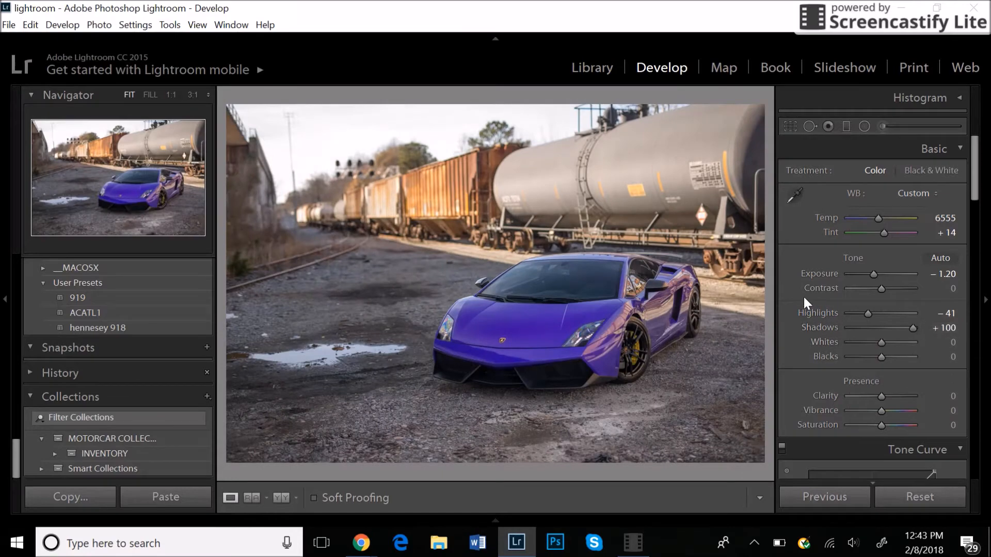
Compare the before and after versions to examine the exposure, highlight and shadow changes
{"action": "key", "text": "backslash"}
{"action": "key", "text": "backslash"}
{"action": "key", "text": "backslash"}
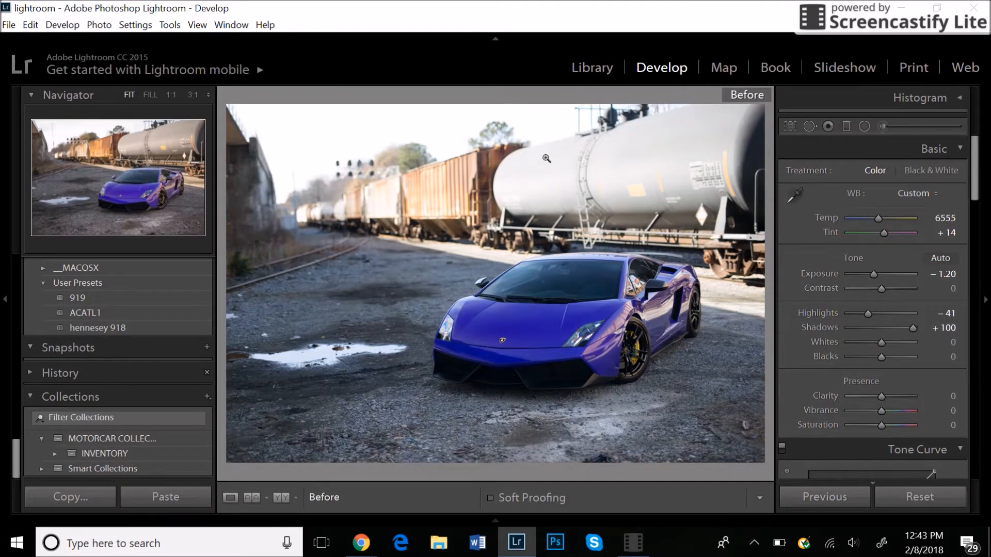
{"action": "key", "text": "backslash"}
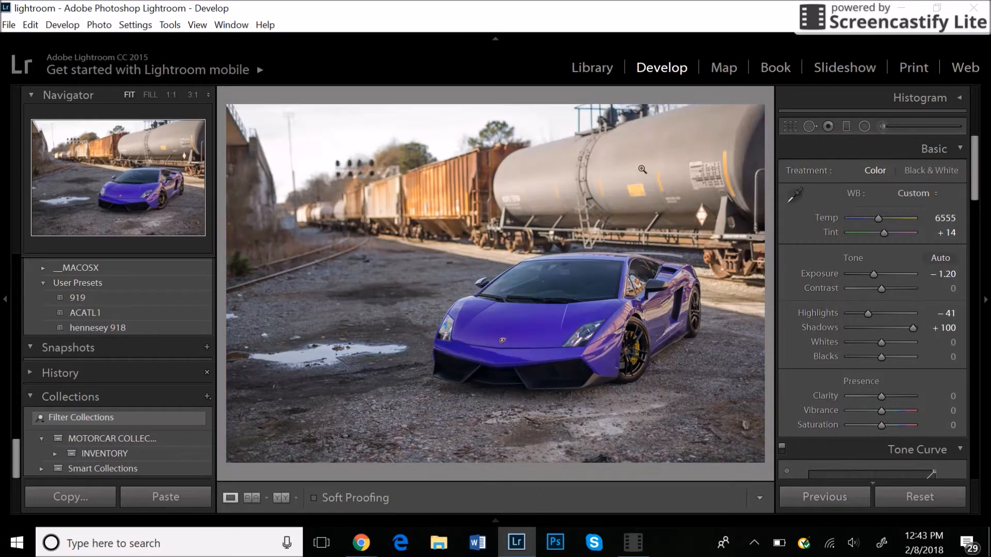
{"action": "key", "text": "backslash"}
{"action": "key", "text": "backslash"}
{"action": "key", "text": "backslash"}
{"action": "key", "text": "backslash"}
{"action": "key", "text": "backslash"}
{"action": "key", "text": "backslash"}
{"action": "key", "text": "backslash"}
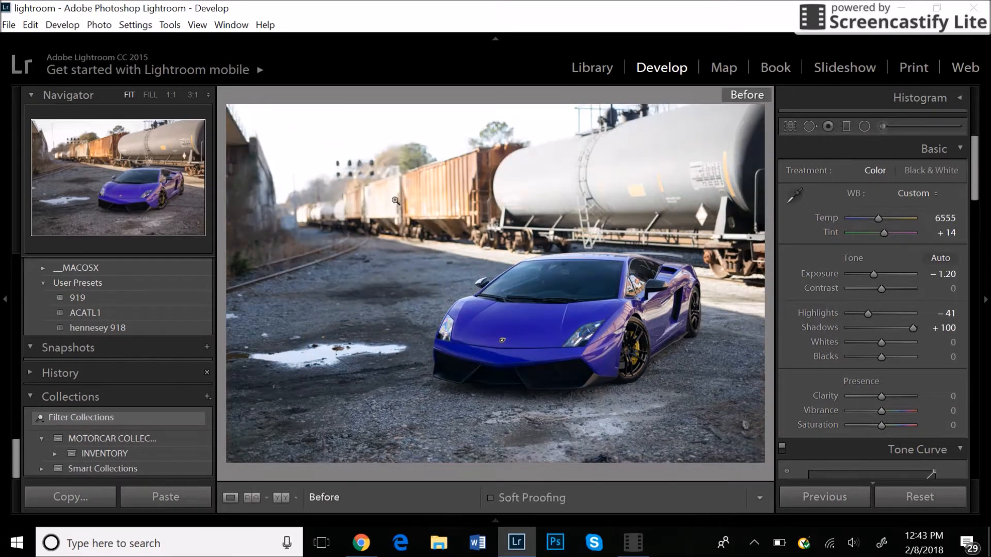
{"action": "key", "text": "backslash"}
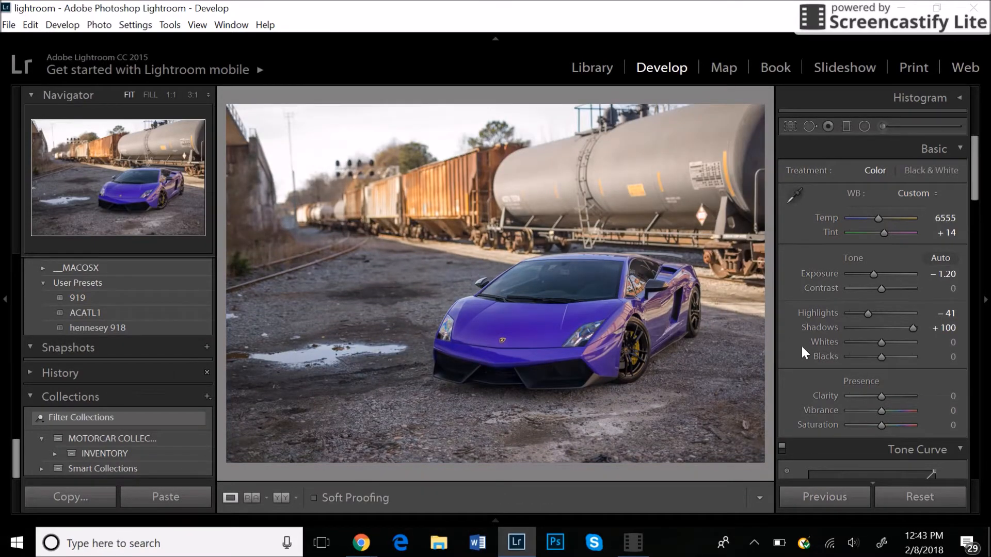
Set the whites to +37 and the blacks to -18
{"action": "left_click_drag", "start_coordinate": [882, 343], "coordinate": [891, 347]}
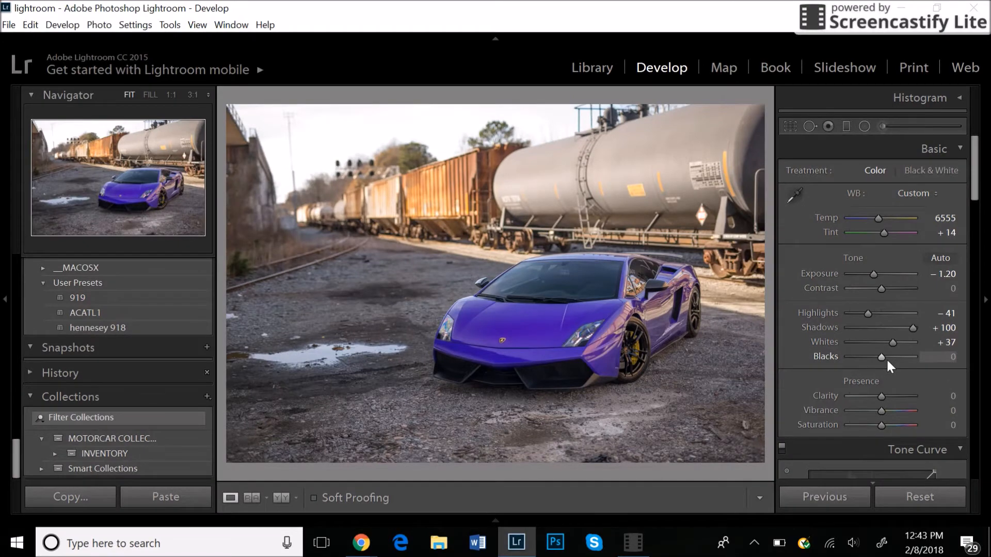
{"action": "left_click", "coordinate": [938, 356]}
{"action": "type", "text": "-13"}
{"action": "key", "text": "Return"}
{"action": "left_click", "coordinate": [946, 355]}
{"action": "key", "text": "BackSpace"}
{"action": "key", "text": "Tab"}
{"action": "key", "text": "Return"}
Compare the before and after versions to examine the effect of the whites and blacks adjustments
{"action": "key", "text": "backslash"}
{"action": "key", "text": "backslash"}
{"action": "key", "text": "backslash"}
{"action": "key", "text": "backslash"}
{"action": "key", "text": "backslash"}
{"action": "key", "text": "backslash"}
{"action": "key", "text": "backslash"}
{"action": "key", "text": "backslash"}
{"action": "key", "text": "backslash"}
{"action": "key", "text": "backslash"}
{"action": "key", "text": "backslash"}
{"action": "key", "text": "backslash"}
Set the clarity to +11
{"action": "left_click", "coordinate": [953, 397]}
{"action": "type", "text": "11"}
{"action": "key", "text": "Return"}
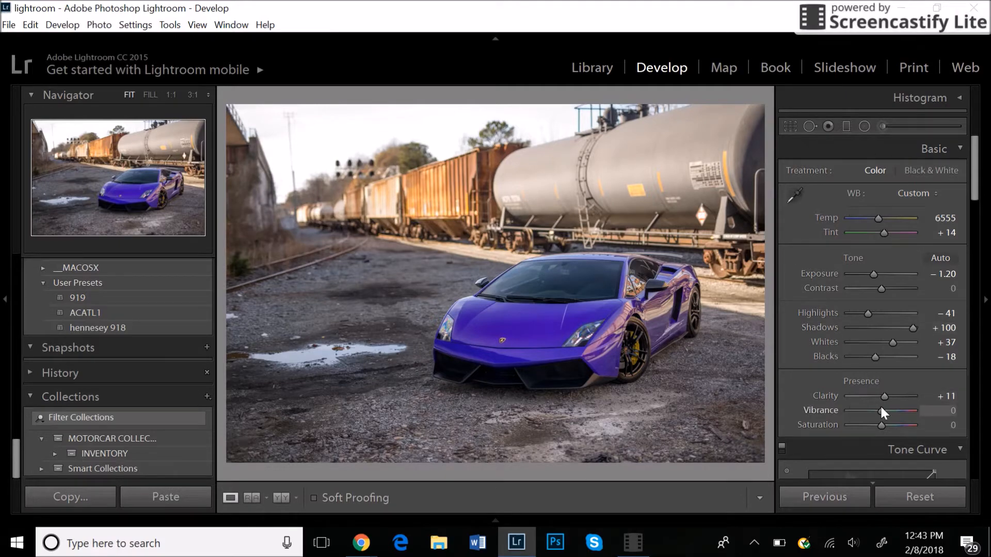
Try darkening the shadows with highlight and shadow points on the RGB tone curve, and undo the curve changes
{"action": "scroll", "coordinate": [823, 310], "scroll_direction": "down", "scroll_amount": 10}
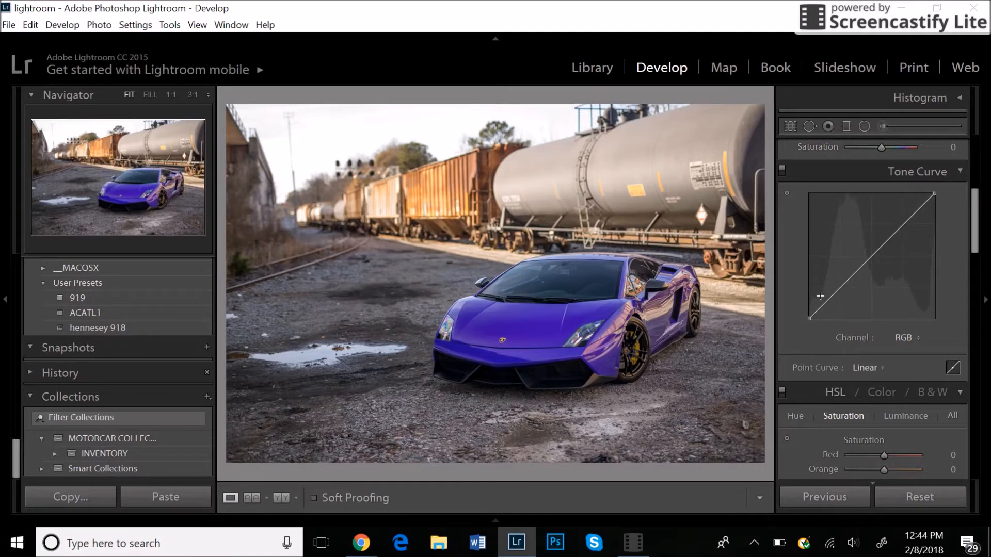
{"action": "mouse_move", "coordinate": [909, 219]}
{"action": "left_mouse_down"}
{"action": "mouse_move", "coordinate": [928, 227]}
{"action": "mouse_move", "coordinate": [910, 208]}
{"action": "mouse_move", "coordinate": [916, 215]}
{"action": "left_mouse_up"}
{"action": "mouse_move", "coordinate": [820, 308]}
{"action": "left_mouse_down"}
{"action": "mouse_move", "coordinate": [817, 296]}
{"action": "mouse_move", "coordinate": [828, 308]}
{"action": "left_mouse_up"}
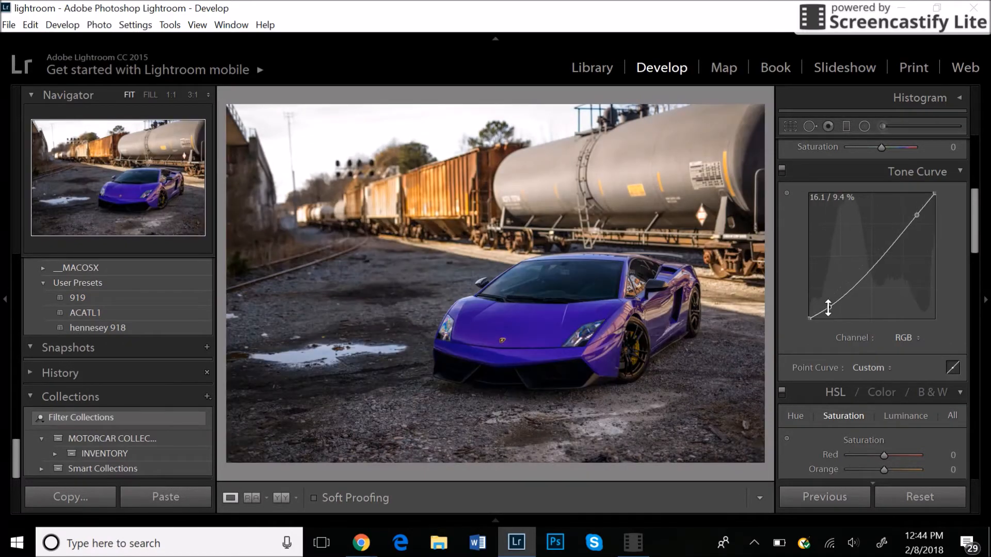
{"action": "key", "text": "ctrl+z"}
{"action": "key", "text": "ctrl+z"}
{"action": "key", "text": "ctrl+z"}
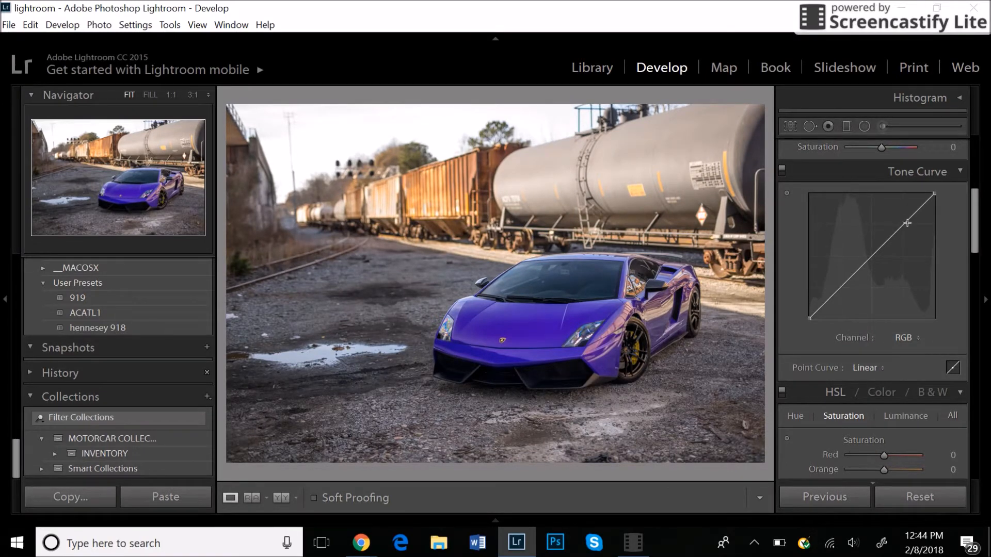
Shape the RGB tone curve with an anchor point in the highlights, a lifted midtone point and a lowered shadow point
{"action": "mouse_move", "coordinate": [910, 218]}
{"action": "left_mouse_down"}
{"action": "mouse_move", "coordinate": [904, 225]}
{"action": "mouse_move", "coordinate": [913, 216]}
{"action": "left_mouse_up"}
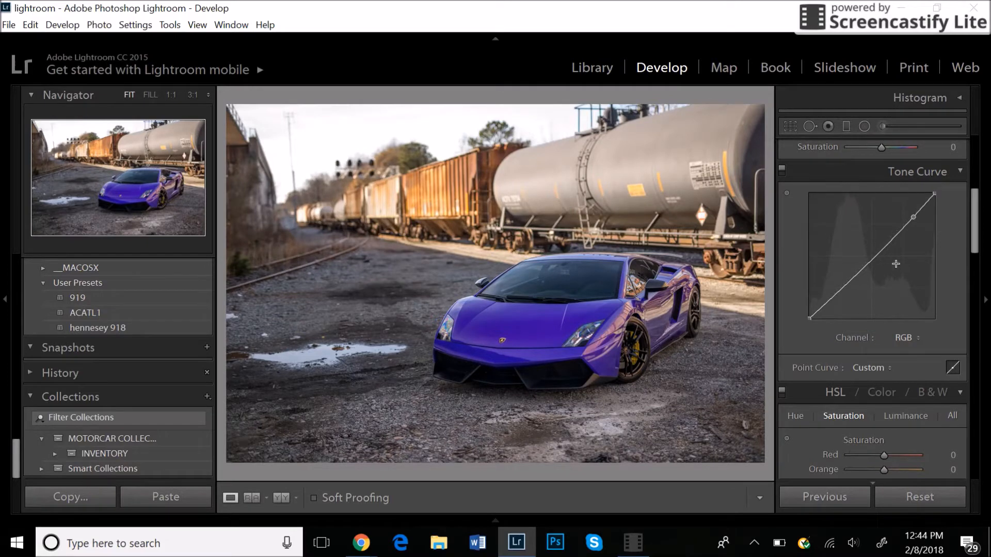
{"action": "left_click", "coordinate": [873, 259]}
{"action": "mouse_move", "coordinate": [873, 258]}
{"action": "left_mouse_down"}
{"action": "mouse_move", "coordinate": [885, 246]}
{"action": "mouse_move", "coordinate": [881, 257]}
{"action": "mouse_move", "coordinate": [874, 247]}
{"action": "left_mouse_up"}
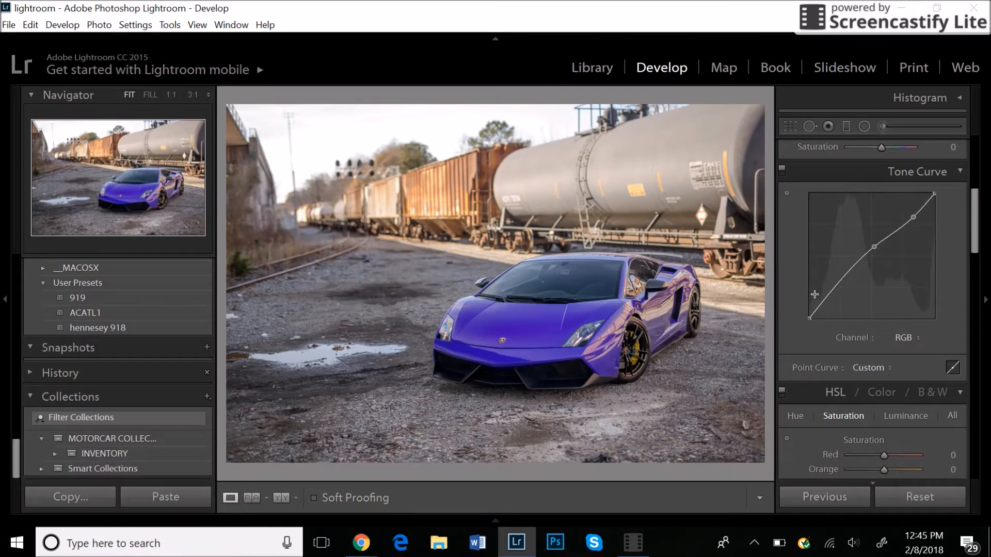
{"action": "left_click", "coordinate": [830, 292]}
{"action": "left_click_drag", "start_coordinate": [831, 292], "coordinate": [839, 289]}
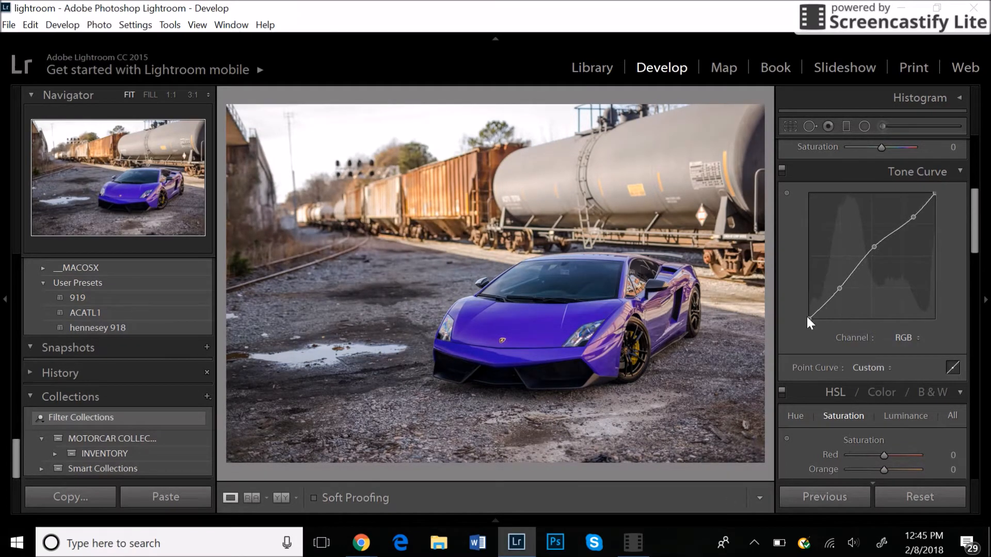
Raise the black end point of the RGB tone curve slightly to fade the darkest tones
{"action": "mouse_move", "coordinate": [808, 318]}
{"action": "left_mouse_down"}
{"action": "mouse_move", "coordinate": [802, 276]}
{"action": "mouse_move", "coordinate": [795, 331]}
{"action": "left_mouse_up"}
{"action": "left_click_drag", "start_coordinate": [798, 327], "coordinate": [794, 314]}
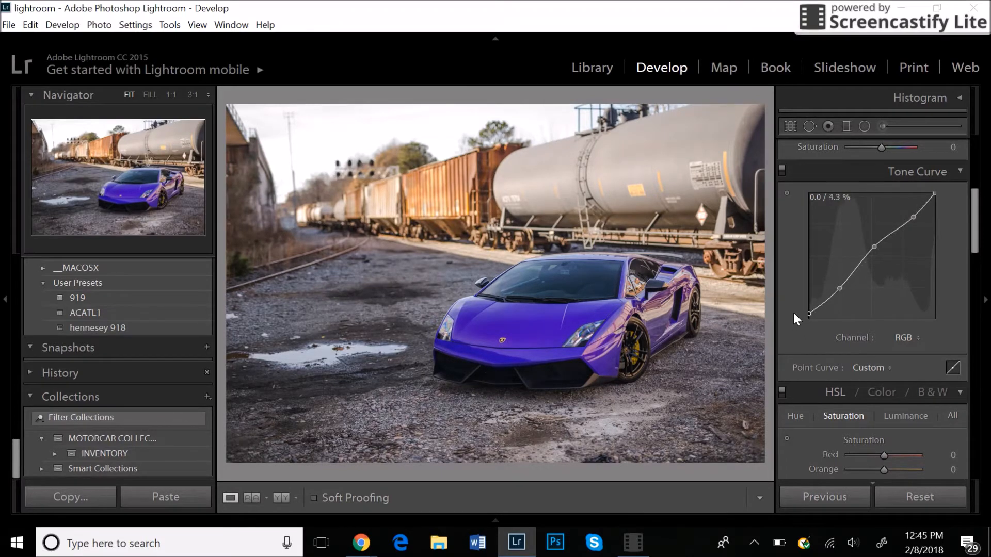
{"action": "left_click_drag", "start_coordinate": [791, 311], "coordinate": [792, 308]}
Compare the before and after versions to examine the effect of the tone curve
{"action": "key", "text": "backslash"}
{"action": "key", "text": "backslash"}
{"action": "key", "text": "backslash"}
{"action": "key", "text": "backslash"}
{"action": "key", "text": "backslash"}
{"action": "key", "text": "backslash"}
{"action": "key", "text": "backslash"}
{"action": "key", "text": "backslash"}
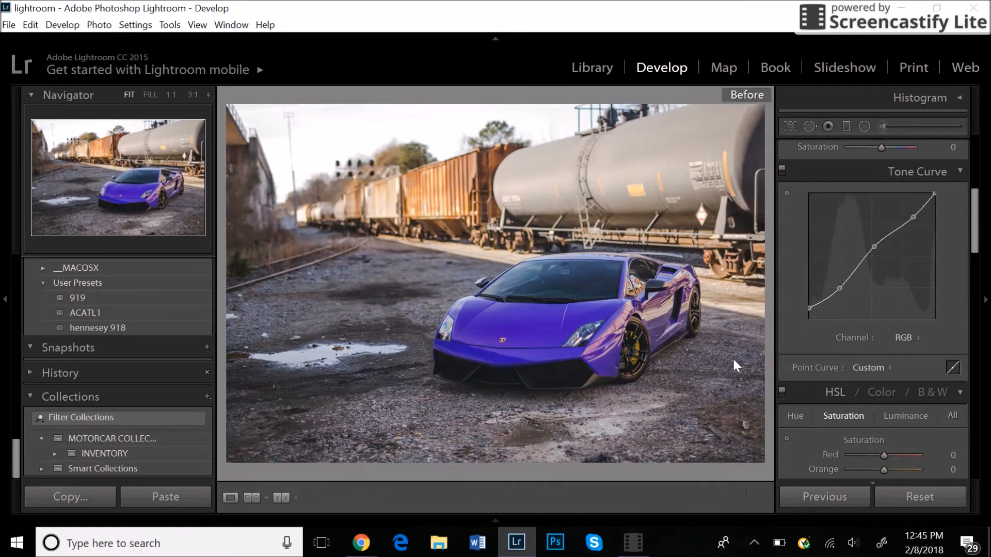
{"action": "key", "text": "backslash"}
{"action": "key", "text": "backslash"}
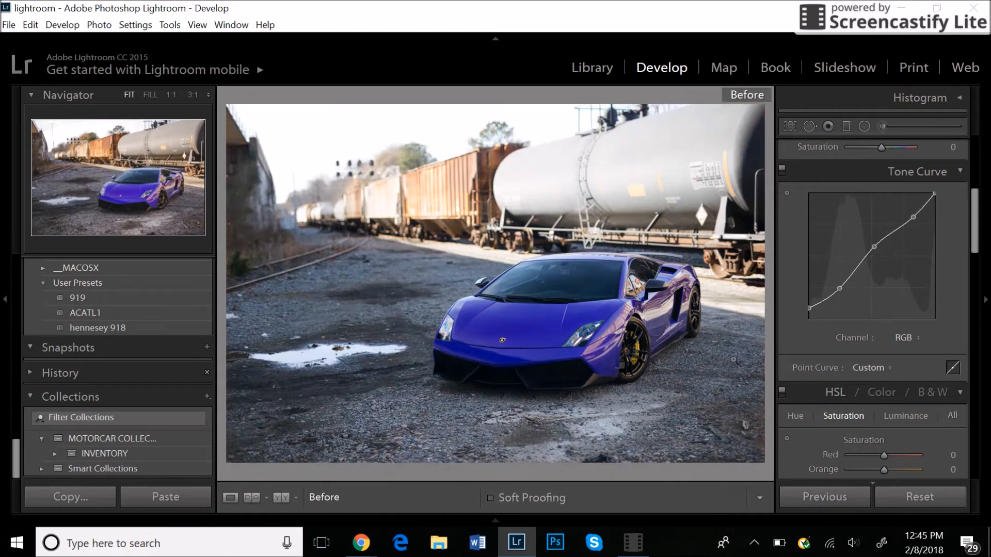
Set the HSL hue of red to +11 and of orange to -3
{"action": "scroll", "coordinate": [777, 327], "scroll_direction": "down", "scroll_amount": 5}
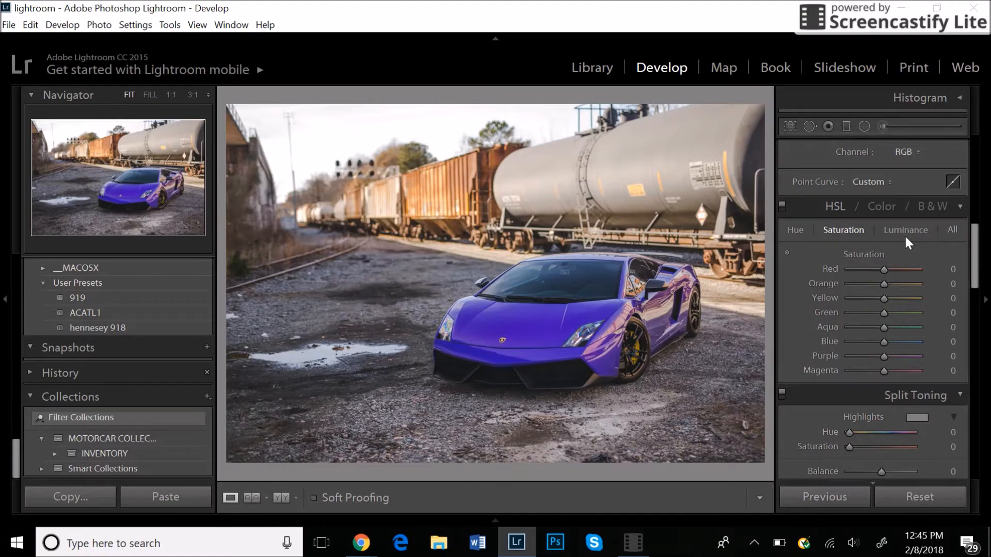
{"action": "left_click", "coordinate": [796, 230]}
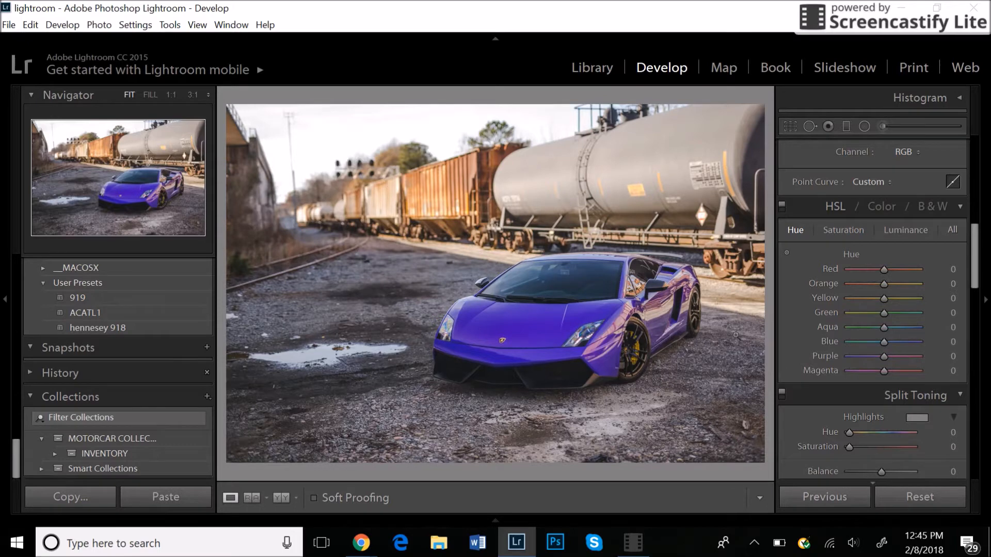
{"action": "mouse_move", "coordinate": [886, 355]}
{"action": "left_mouse_down"}
{"action": "mouse_move", "coordinate": [850, 356]}
{"action": "mouse_move", "coordinate": [948, 367]}
{"action": "mouse_move", "coordinate": [890, 356]}
{"action": "left_mouse_up"}
{"action": "double_click", "coordinate": [887, 355]}
{"action": "left_click", "coordinate": [952, 269]}
{"action": "type", "text": "11"}
{"action": "key", "text": "Return"}
{"action": "left_click", "coordinate": [955, 283]}
{"action": "type", "text": "-3"}
{"action": "key", "text": "Return"}
Set the HSL hue of blue to -2 and of purple to +32
{"action": "left_click", "coordinate": [955, 342]}
{"action": "type", "text": "-2"}
{"action": "key", "text": "Return"}
{"action": "left_click", "coordinate": [953, 356]}
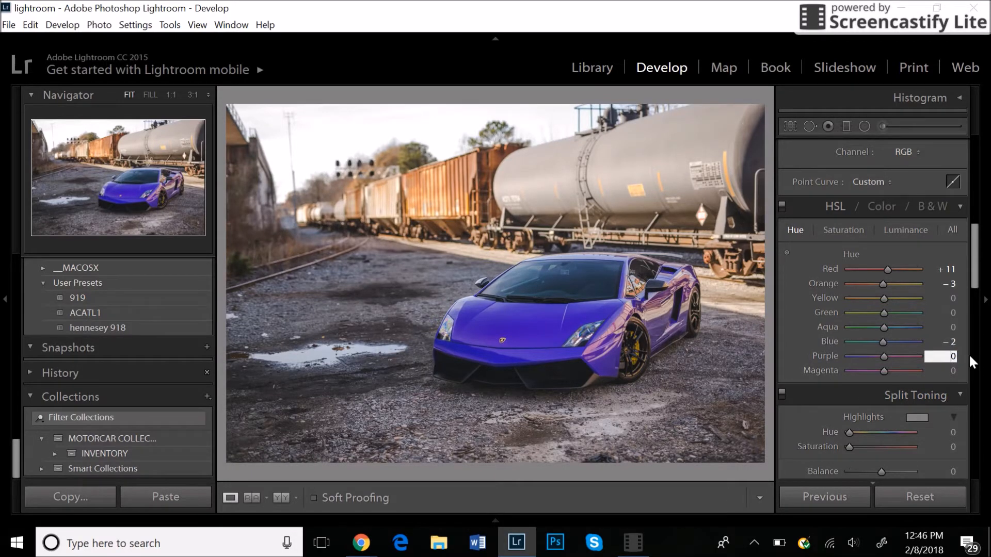
{"action": "type", "text": "32"}
{"action": "key", "text": "Return"}
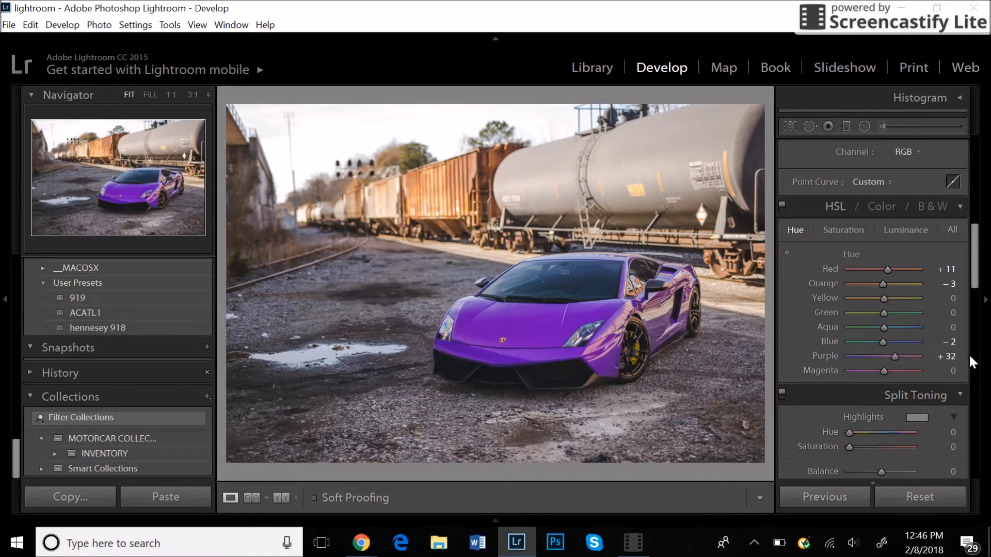
{"action": "key", "text": "backslash"}
{"action": "key", "text": "backslash"}
Set the HSL hue of magenta to +13 and show the HSL saturation adjustments
{"action": "left_click", "coordinate": [959, 371]}
{"action": "type", "text": "13"}
{"action": "key", "text": "Return"}
{"action": "left_click", "coordinate": [859, 228]}
{"action": "left_click", "coordinate": [953, 269]}
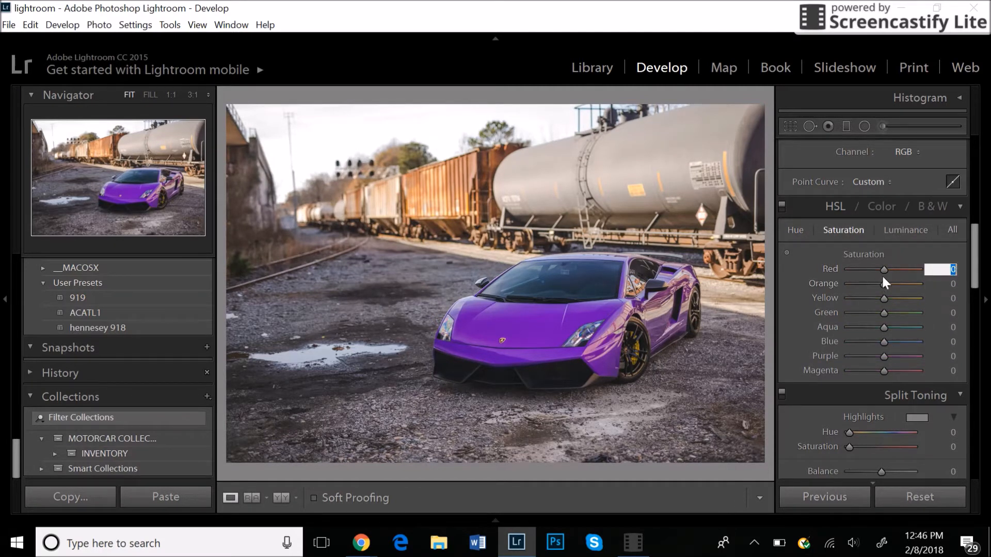
Try extreme saturation values for purple and blue, and reset both to 0
{"action": "left_click_drag", "start_coordinate": [884, 356], "coordinate": [963, 356]}
{"action": "double_click", "coordinate": [916, 355]}
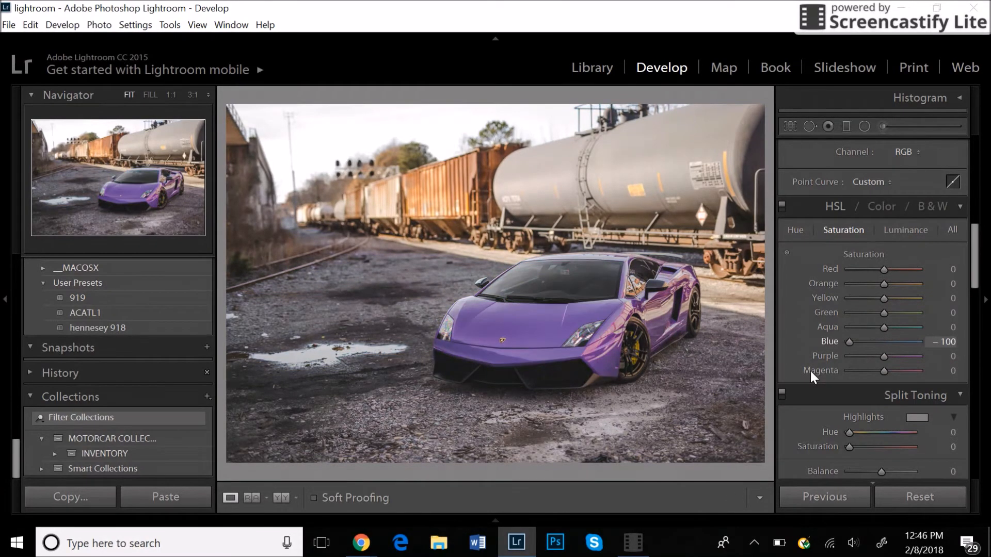
{"action": "double_click", "coordinate": [846, 341]}
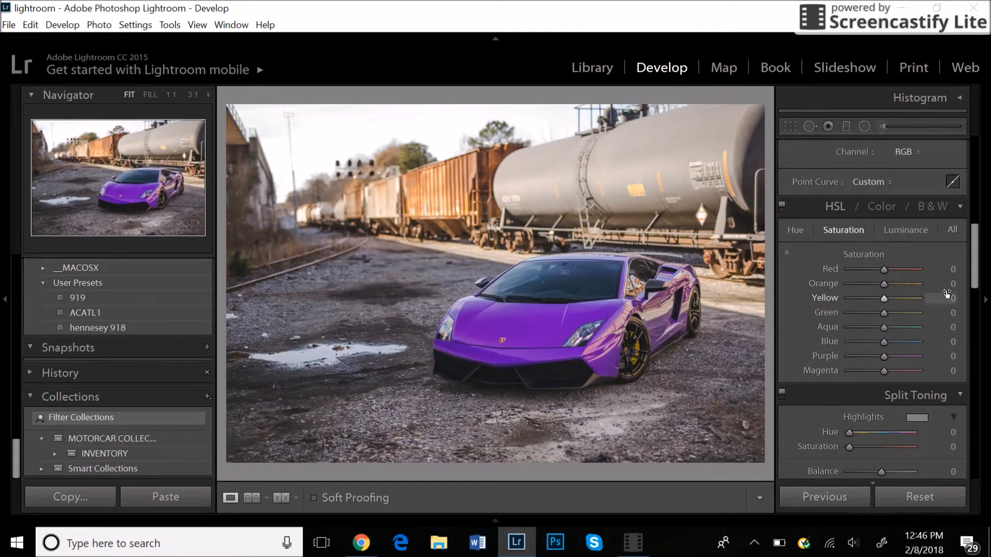
Increase the HSL saturation of red
{"action": "left_click", "coordinate": [948, 269]}
{"action": "type", "text": "20"}
{"action": "key", "text": "Return"}
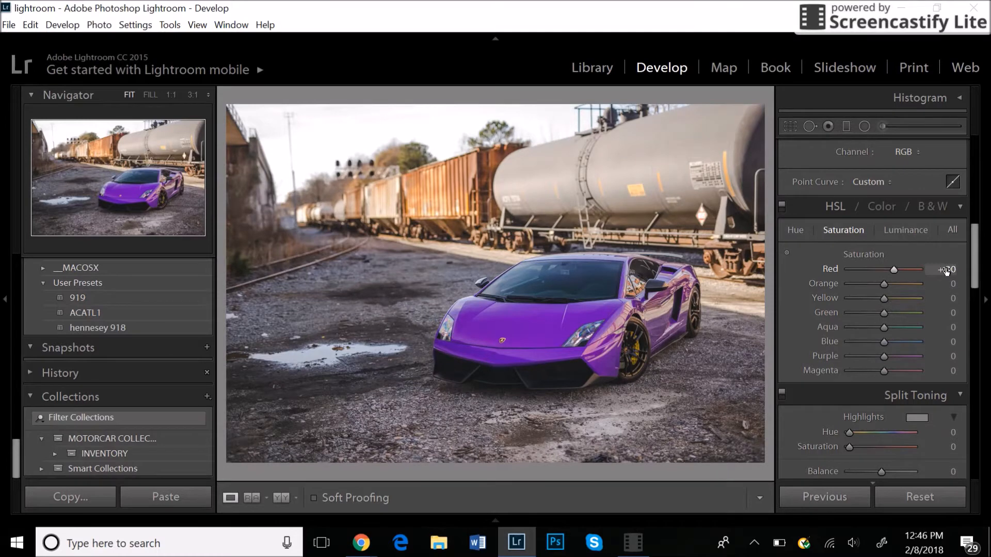
Set the HSL saturation of orange to +14 and of yellow to -11
{"action": "left_click", "coordinate": [939, 285]}
{"action": "type", "text": "14"}
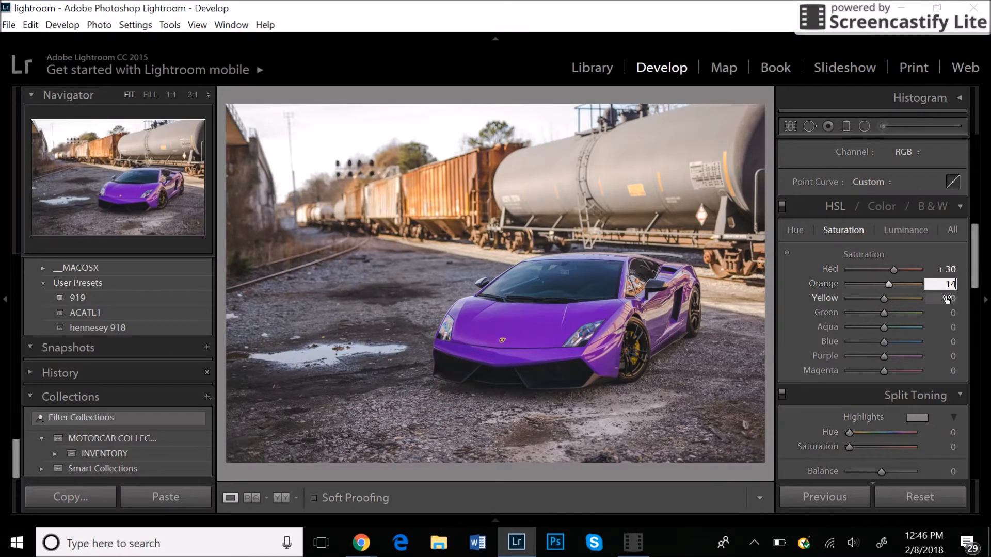
{"action": "type", "text": "-11"}
{"action": "key", "text": "Return"}
Try a green HSL saturation of +70, and reset it to 0
{"action": "left_click_drag", "start_coordinate": [885, 309], "coordinate": [919, 312]}
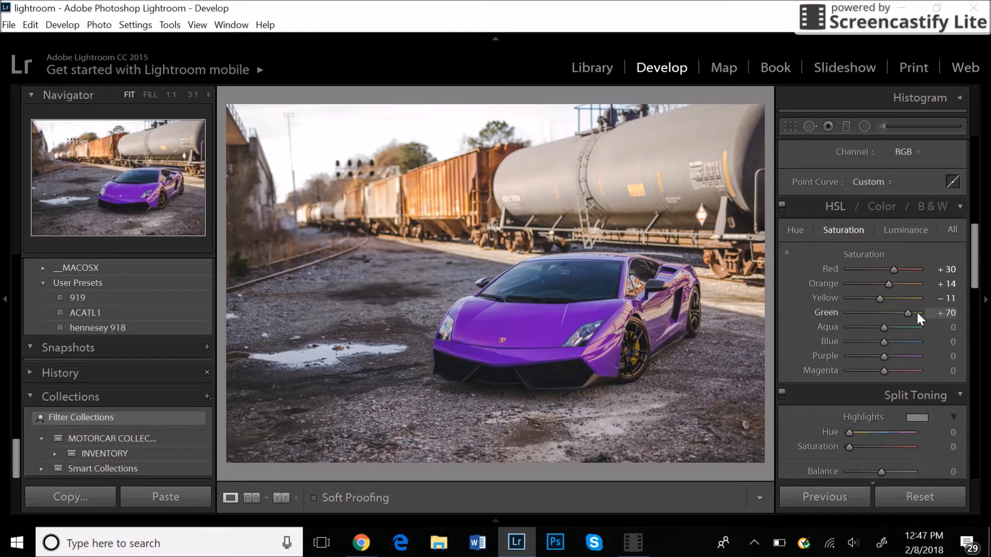
{"action": "double_click", "coordinate": [899, 308]}
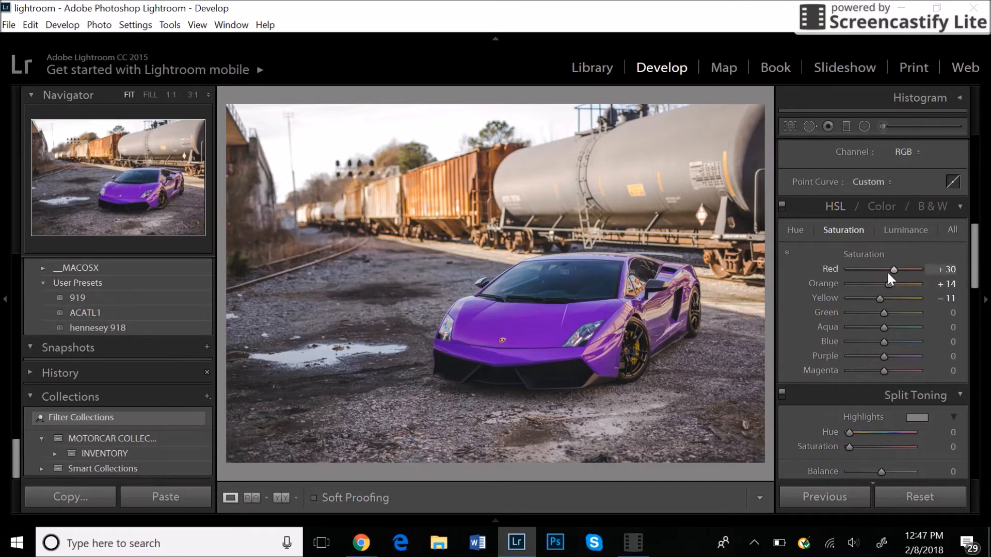
{"action": "scroll", "coordinate": [935, 277], "scroll_direction": "up", "scroll_amount": 5}
{"action": "scroll", "coordinate": [935, 277], "scroll_direction": "down", "scroll_amount": 4}
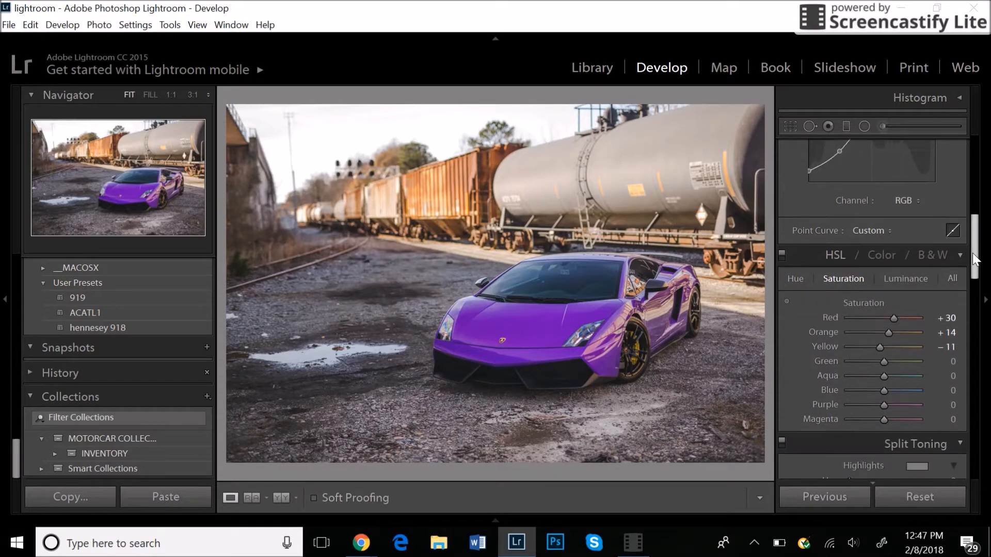
{"action": "scroll", "coordinate": [968, 225], "scroll_direction": "up", "scroll_amount": 4}
{"action": "scroll", "coordinate": [968, 225], "scroll_direction": "up", "scroll_amount": 5}
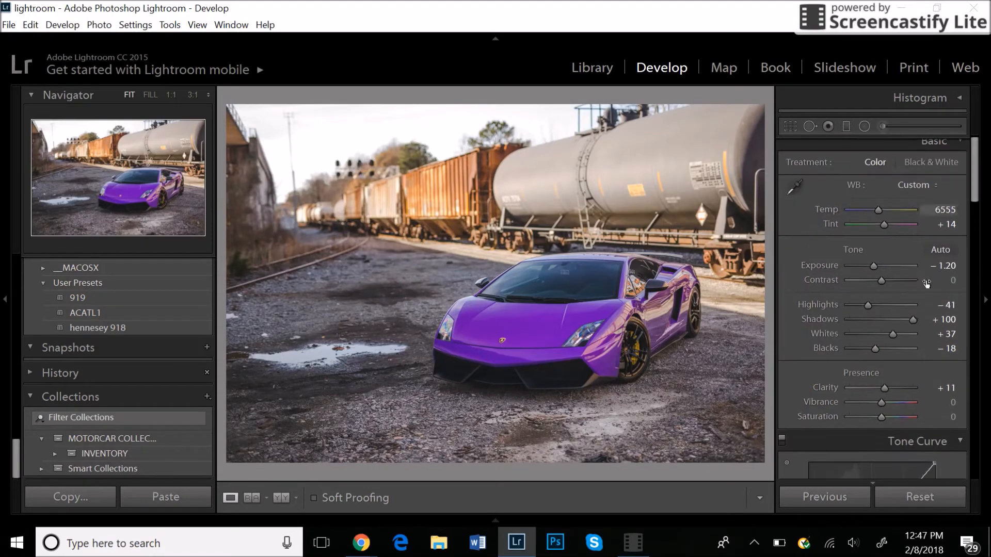
{"action": "left_click_drag", "start_coordinate": [975, 176], "coordinate": [968, 256]}
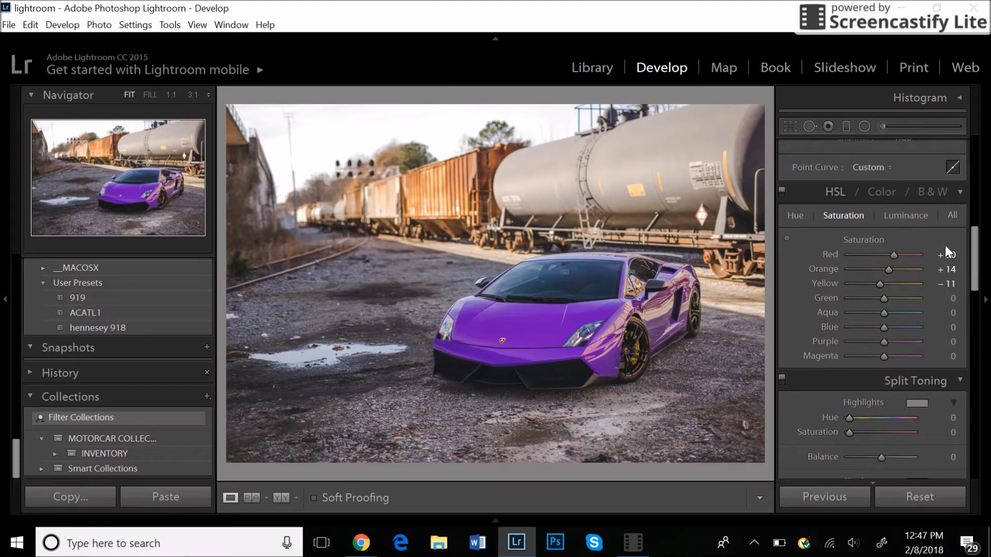
Set the HSL saturation of green to +37 and of blue to -37
{"action": "left_click", "coordinate": [942, 300]}
{"action": "type", "text": "37"}
{"action": "key", "text": "Return"}
{"action": "left_click", "coordinate": [954, 328]}
{"action": "type", "text": "-37"}
{"action": "key", "text": "Return"}
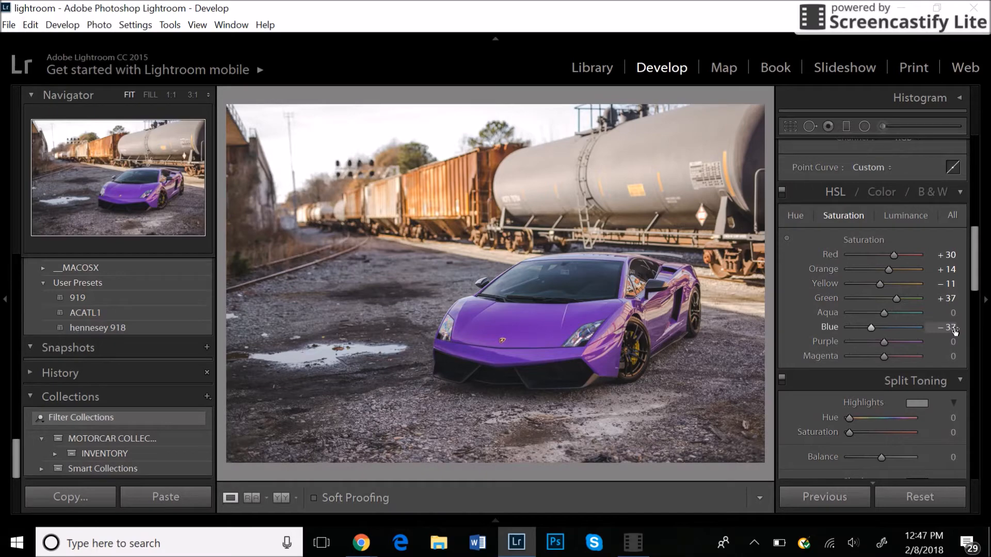
Set the HSL saturation of purple to -1
{"action": "left_click", "coordinate": [953, 341]}
{"action": "type", "text": "-1"}
{"action": "key", "text": "Return"}
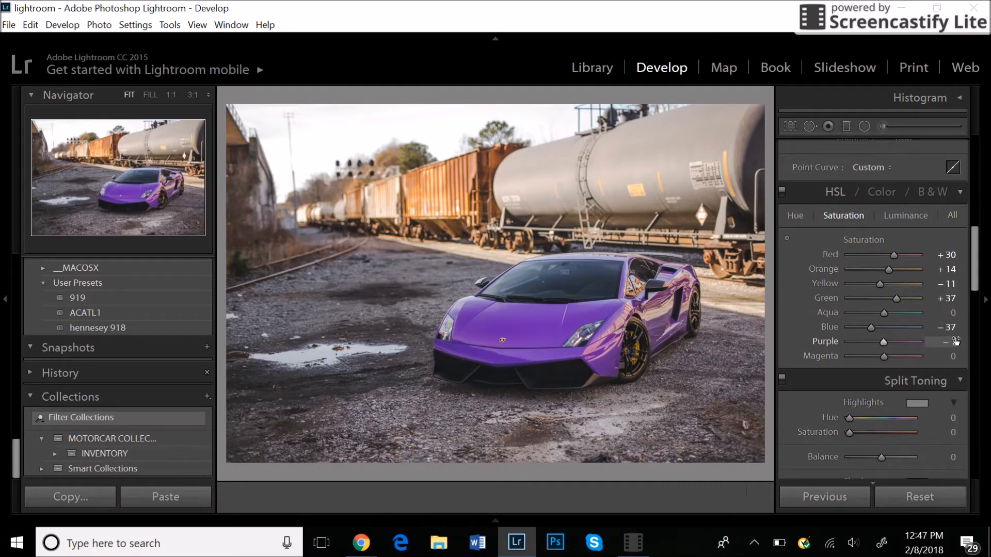
Compare the edited photo with its original version several times
{"action": "key", "text": "backslash"}
{"action": "key", "text": "backslash"}
{"action": "key", "text": "backslash"}
{"action": "key", "text": "backslash"}
{"action": "key", "text": "backslash"}
{"action": "key", "text": "backslash"}
{"action": "key", "text": "backslash"}
{"action": "key", "text": "backslash"}
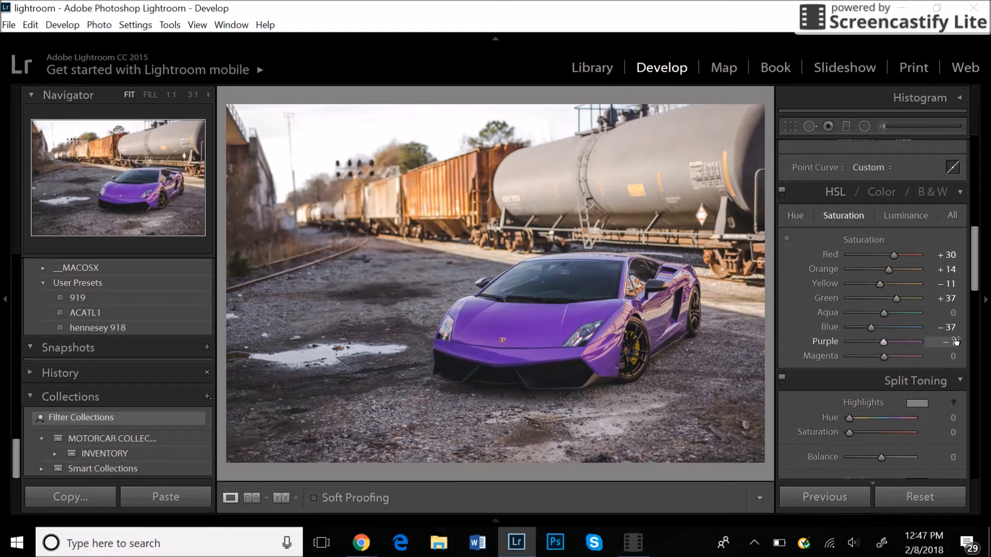
Show the HSL luminance adjustments, try a purple luminance of -100, and reset it to 0
{"action": "left_click", "coordinate": [917, 215]}
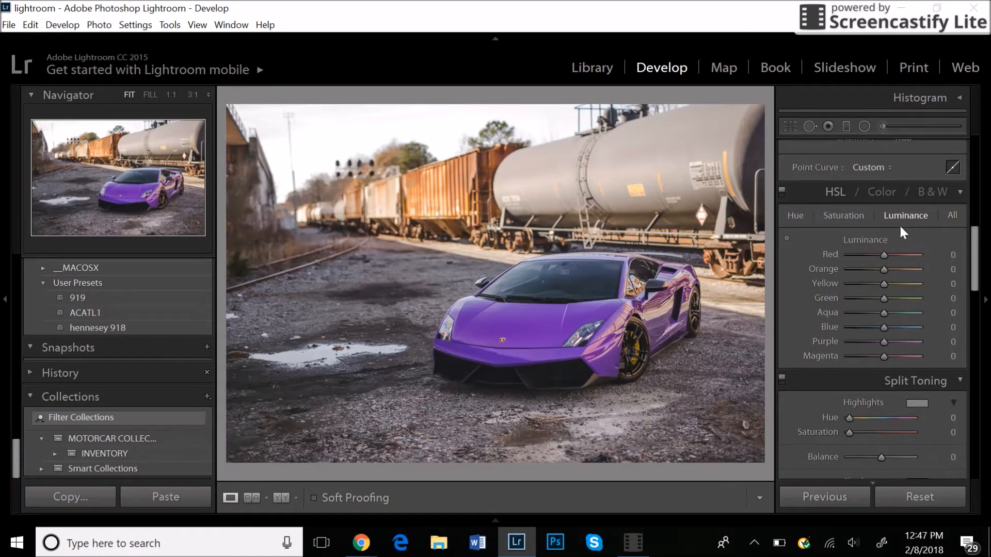
{"action": "left_click_drag", "start_coordinate": [884, 342], "coordinate": [826, 341]}
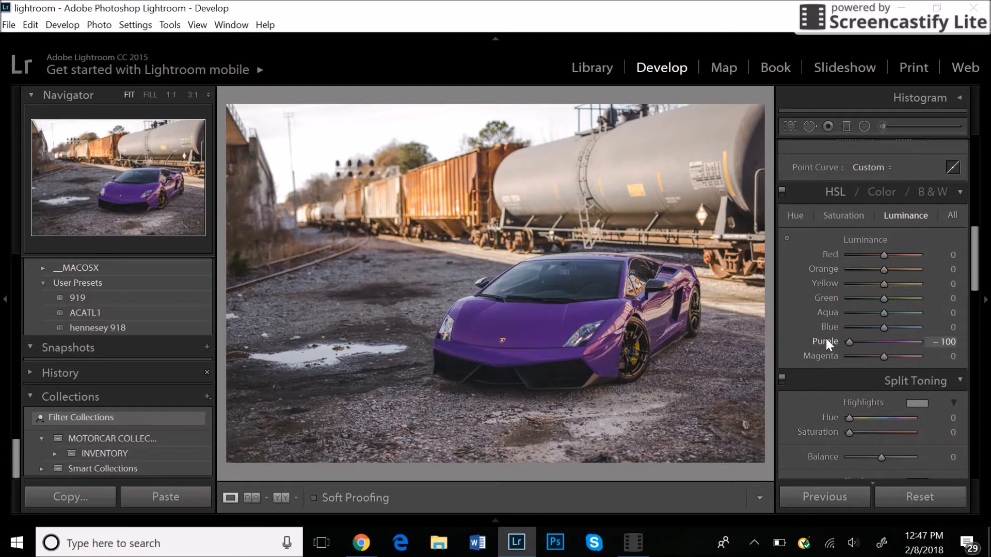
{"action": "double_click", "coordinate": [846, 339]}
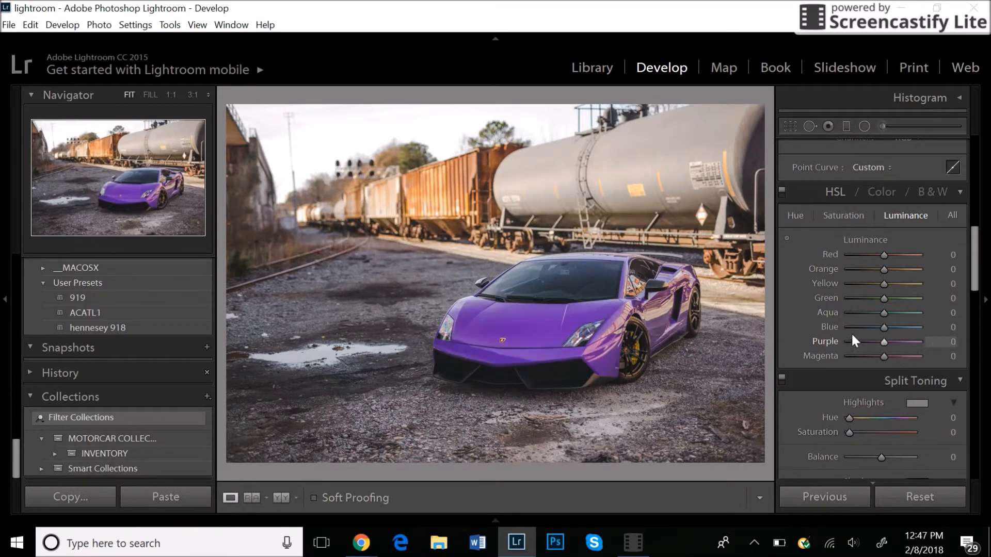
Set the HSL luminance of orange to +3
{"action": "left_click", "coordinate": [953, 268]}
{"action": "type", "text": "-3"}
{"action": "key", "text": "BackSpace"}
{"action": "key", "text": "BackSpace"}
{"action": "type", "text": "=3"}
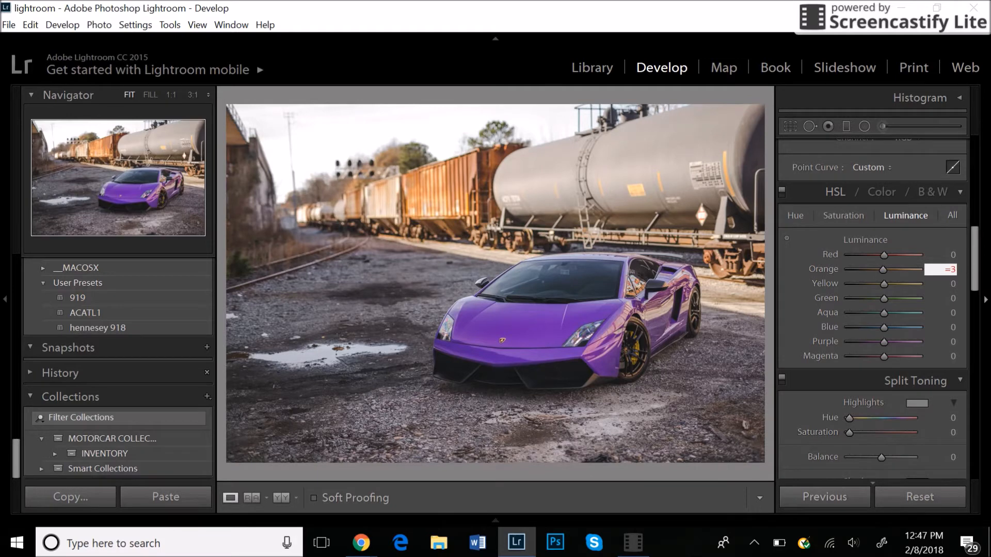
{"action": "key", "text": "BackSpace"}
{"action": "key", "text": "BackSpace"}
{"action": "type", "text": "="}
{"action": "key", "text": "BackSpace"}
{"action": "type", "text": "+3"}
{"action": "key", "text": "Return"}
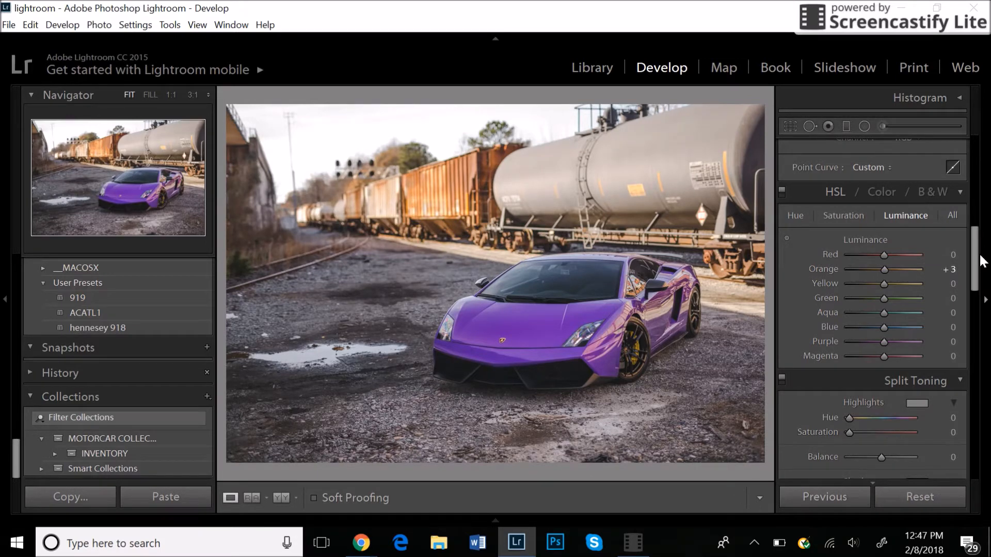
Set the HSL luminance of yellow to +6 and of blue to +17, and compare the photo with the original
{"action": "left_click", "coordinate": [947, 285]}
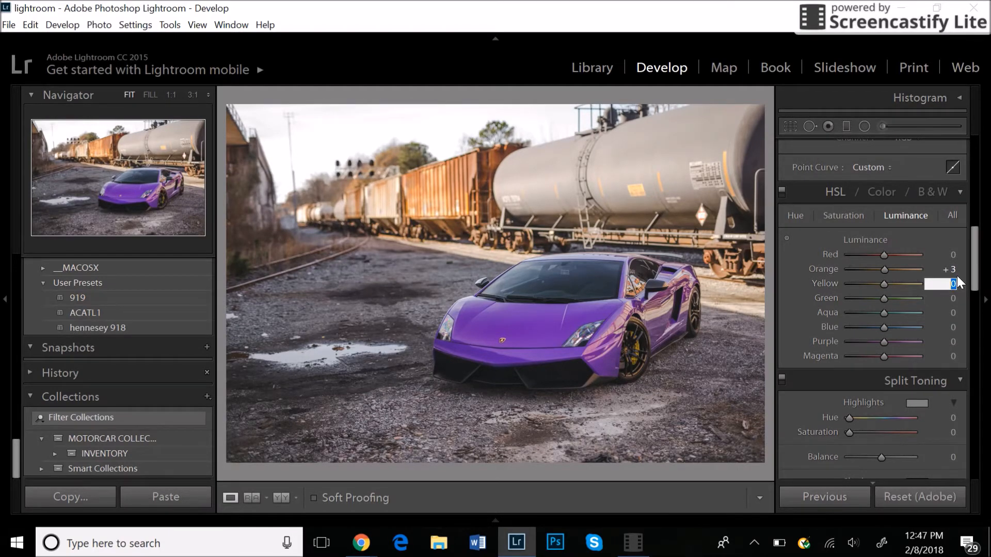
{"action": "type", "text": "+6"}
{"action": "key", "text": "Return"}
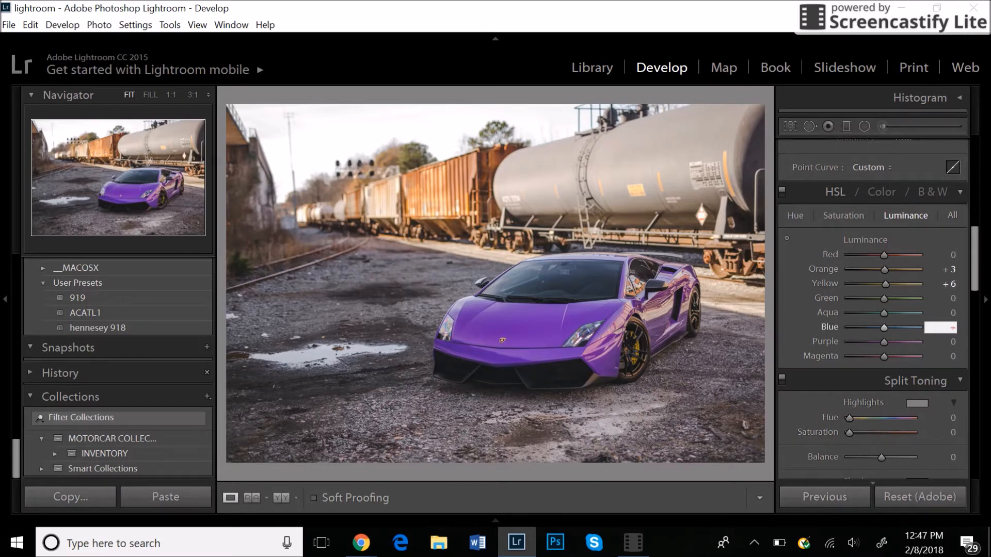
{"action": "type", "text": "+17"}
{"action": "key", "text": "Return"}
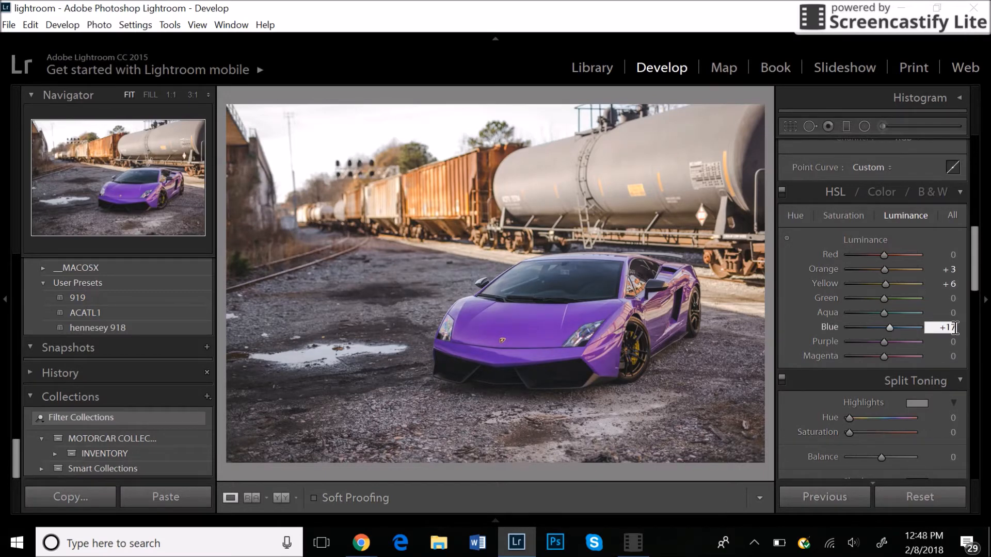
{"action": "key", "text": "backslash"}
{"action": "key", "text": "backslash"}
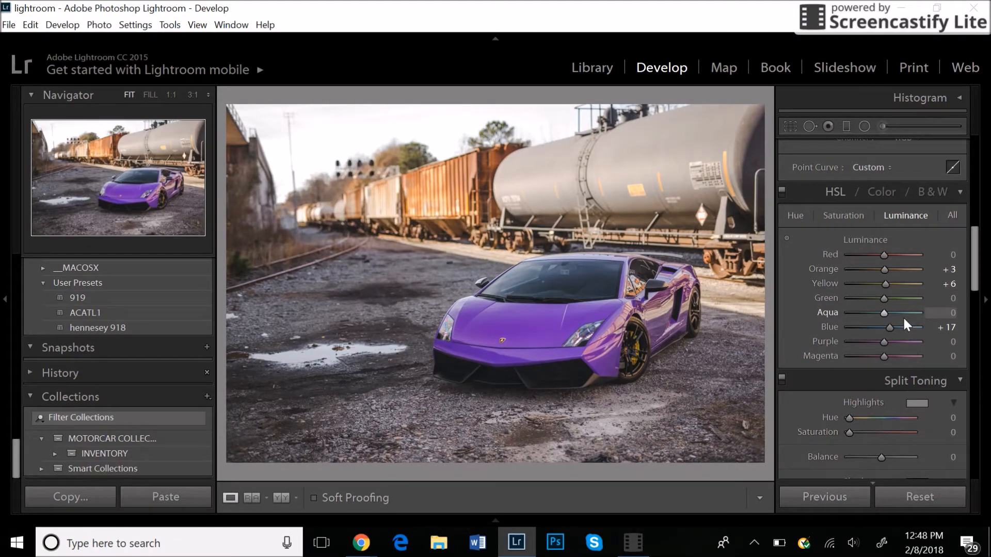
Set the split toning hue of the highlights to 26
{"action": "scroll", "coordinate": [929, 340], "scroll_direction": "down", "scroll_amount": 4}
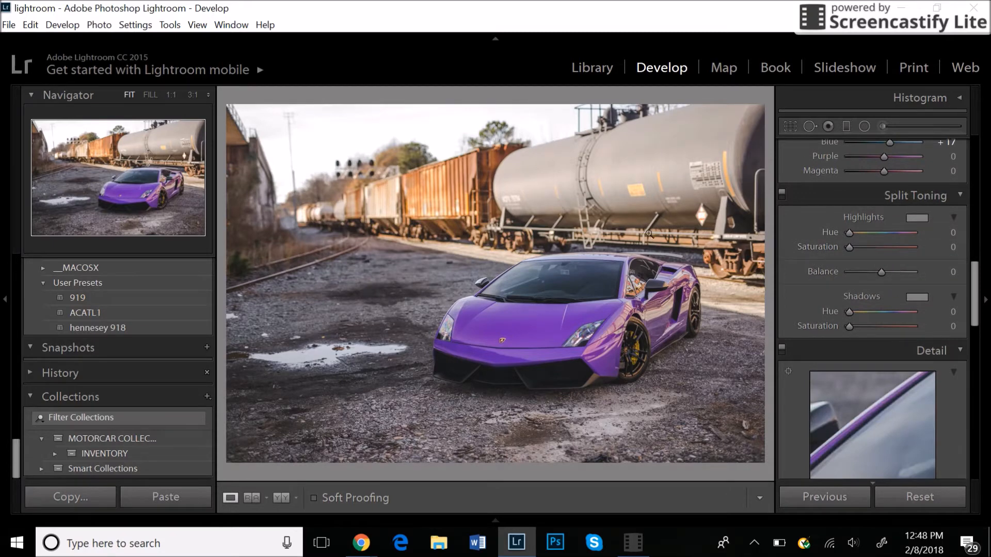
{"action": "left_click", "coordinate": [944, 235]}
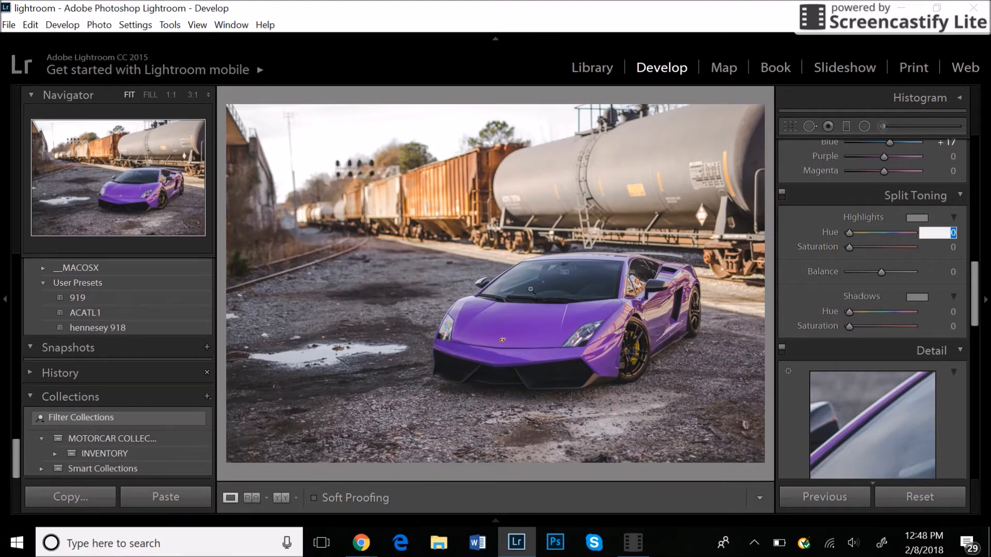
{"action": "type", "text": "1"}
{"action": "type", "text": "6"}
{"action": "key", "text": "Return"}
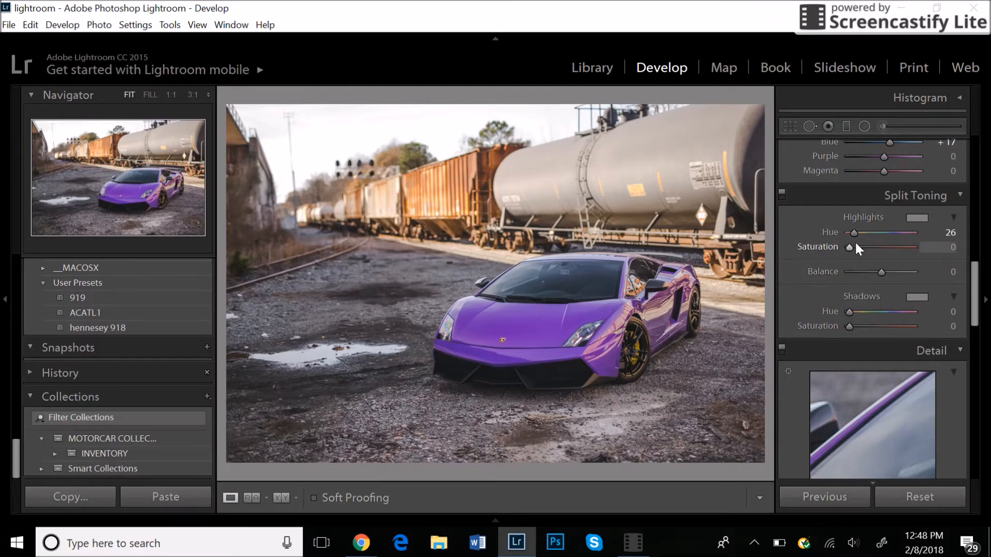
Set the split toning saturation of the highlights to 7, and compare the photo with the original
{"action": "mouse_move", "coordinate": [853, 247]}
{"action": "left_mouse_down"}
{"action": "mouse_move", "coordinate": [941, 253]}
{"action": "mouse_move", "coordinate": [965, 245]}
{"action": "mouse_move", "coordinate": [837, 252]}
{"action": "left_mouse_up"}
{"action": "left_click", "coordinate": [936, 248]}
{"action": "type", "text": "7"}
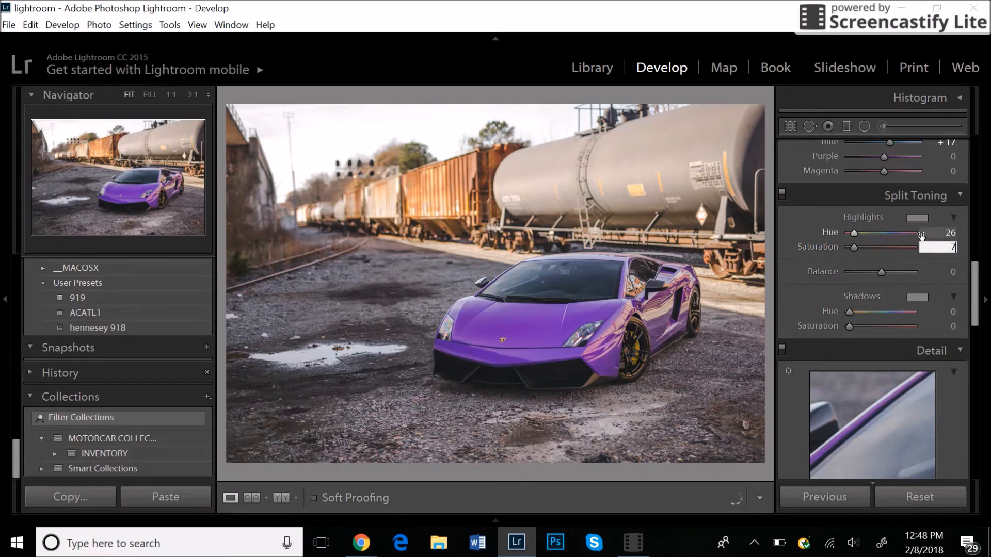
{"action": "key", "text": "Return"}
{"action": "key", "text": "backslash"}
{"action": "key", "text": "backslash"}
Try a highlights split toning saturation of 25, reset it, and restore the value 7
{"action": "double_click", "coordinate": [841, 247]}
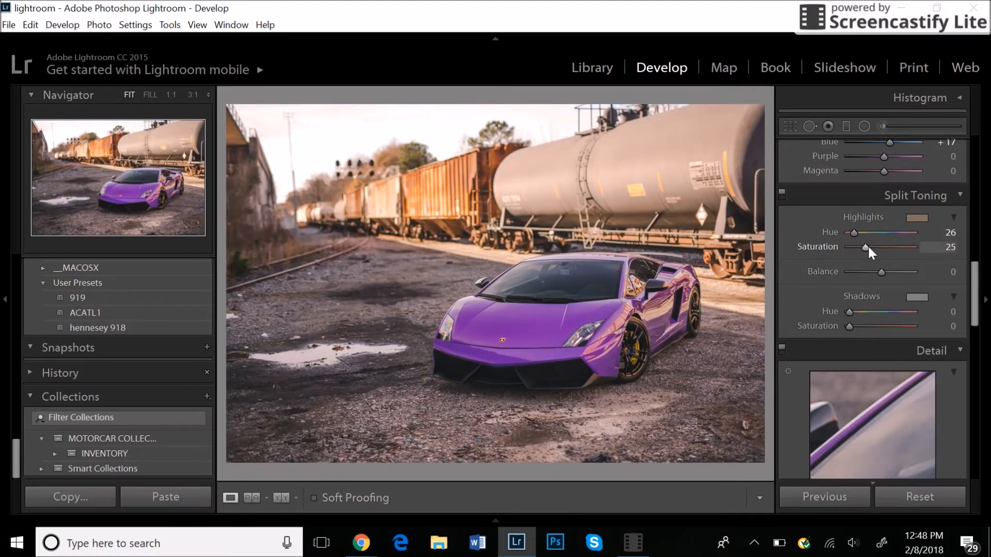
{"action": "left_click", "coordinate": [955, 248]}
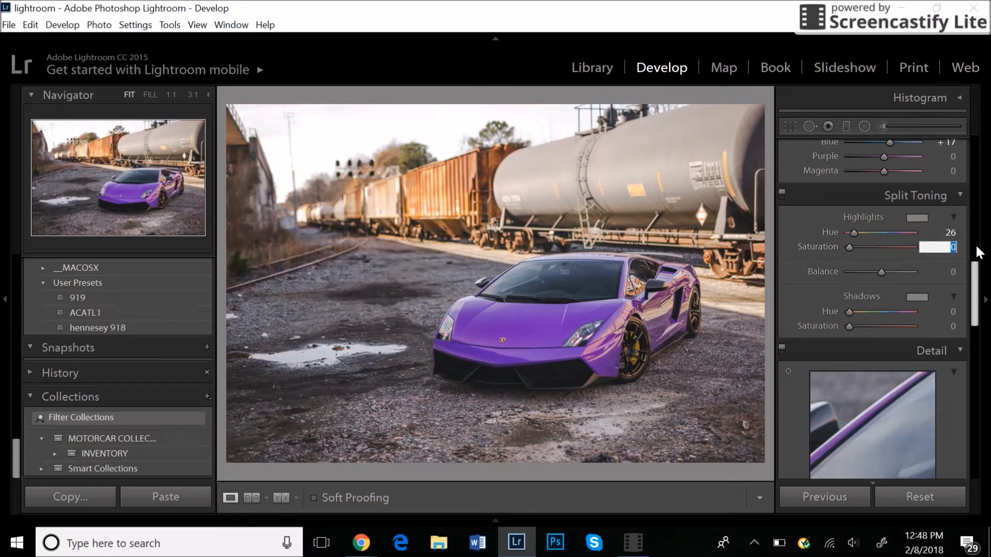
{"action": "type", "text": "7"}
{"action": "key", "text": "Return"}
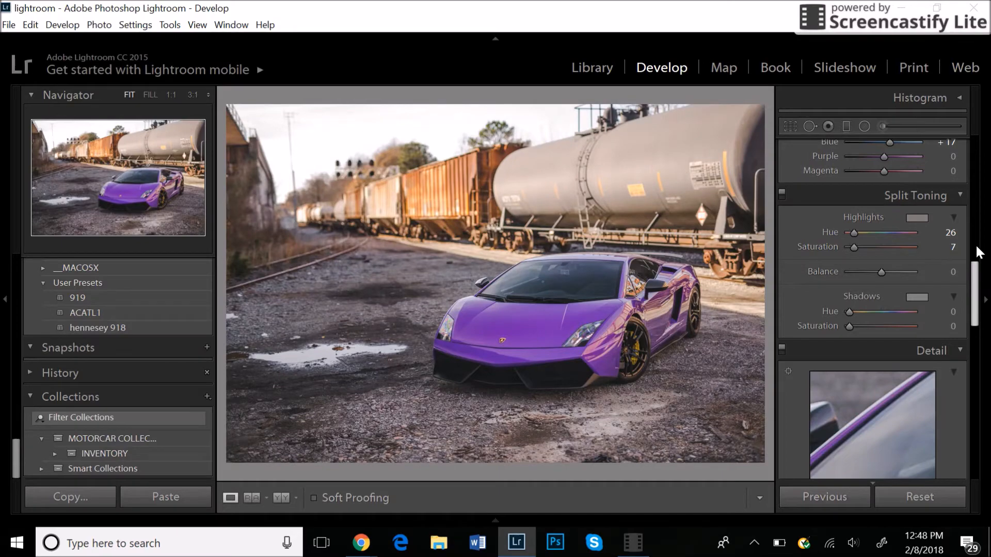
Set the sharpening amount to 70 and the sharpening detail to 20
{"action": "scroll", "coordinate": [939, 302], "scroll_direction": "down", "scroll_amount": 5}
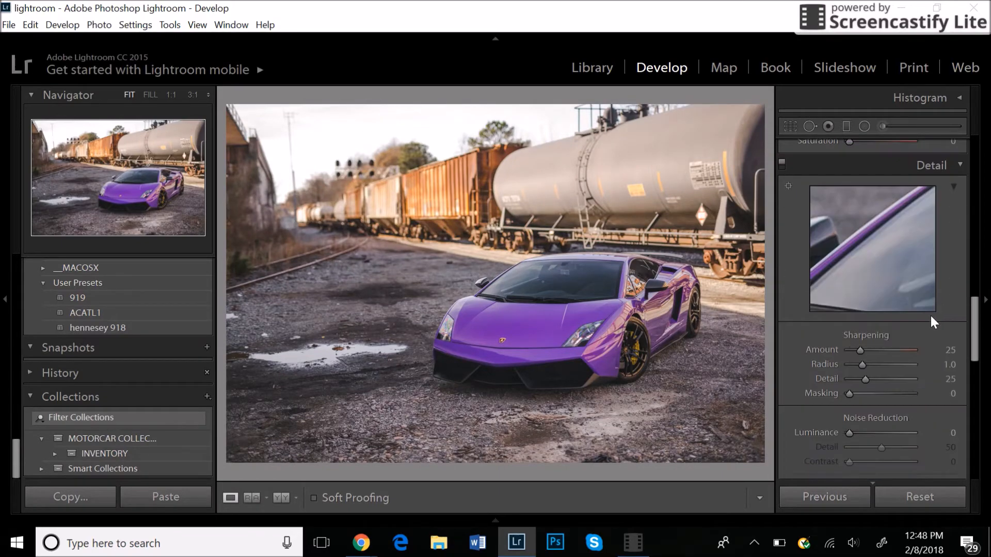
{"action": "left_click_drag", "start_coordinate": [853, 349], "coordinate": [874, 352]}
{"action": "left_click_drag", "start_coordinate": [864, 380], "coordinate": [861, 381]}
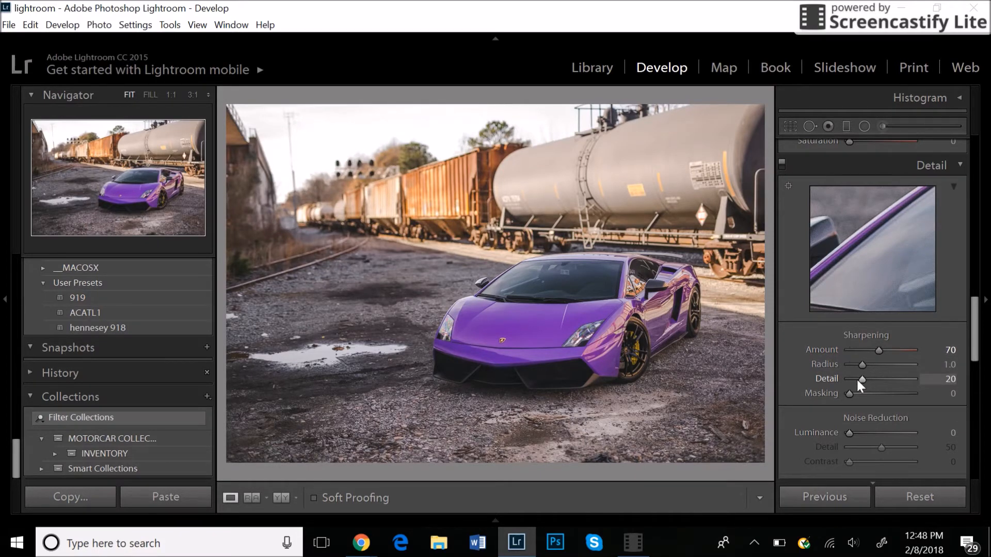
Set the luminance noise reduction to 10
{"action": "scroll", "coordinate": [863, 399], "scroll_direction": "down", "scroll_amount": 3}
{"action": "left_click_drag", "start_coordinate": [849, 341], "coordinate": [854, 344]}
{"action": "left_click", "coordinate": [942, 337]}
{"action": "type", "text": "1"}
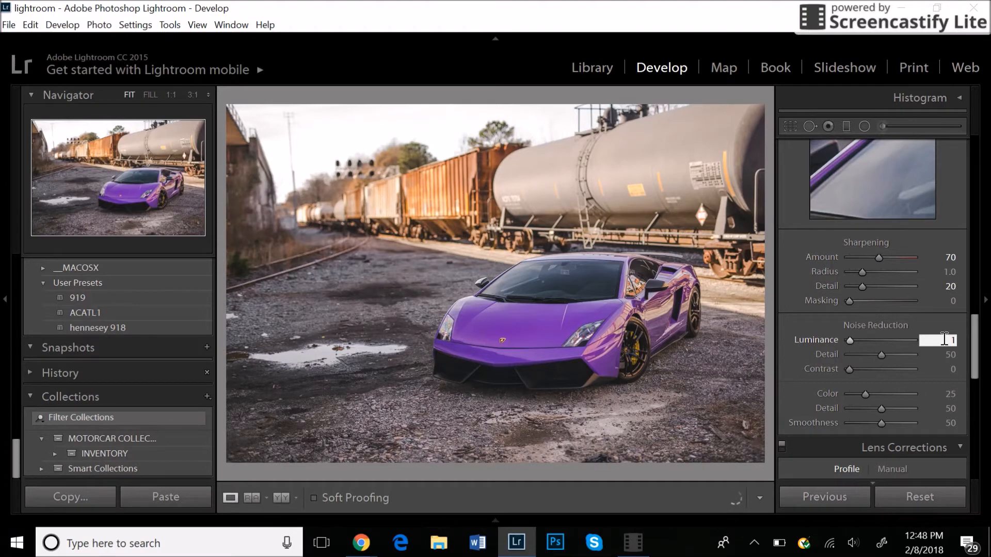
{"action": "type", "text": "0"}
{"action": "key", "text": "Return"}
Enable the lens profile corrections for the photo
{"action": "scroll", "coordinate": [943, 337], "scroll_direction": "down", "scroll_amount": 5}
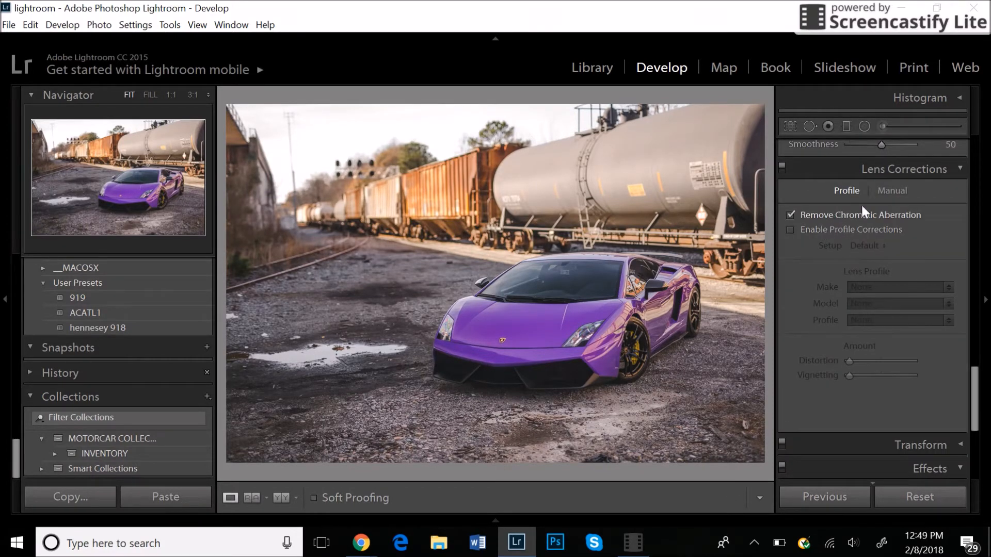
{"action": "left_click", "coordinate": [865, 230]}
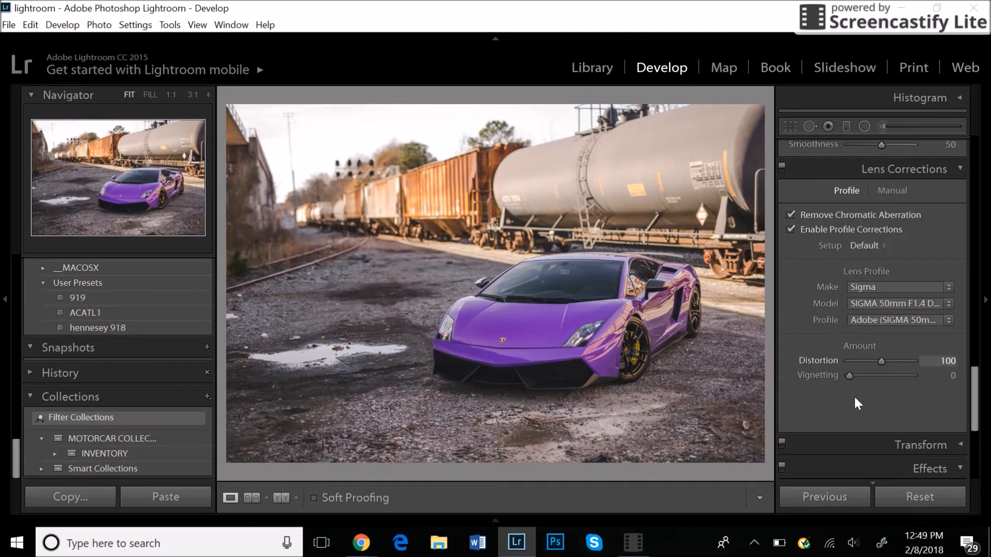
Try a lens profile vignetting amount of 100, and return it to 0
{"action": "double_click", "coordinate": [849, 376]}
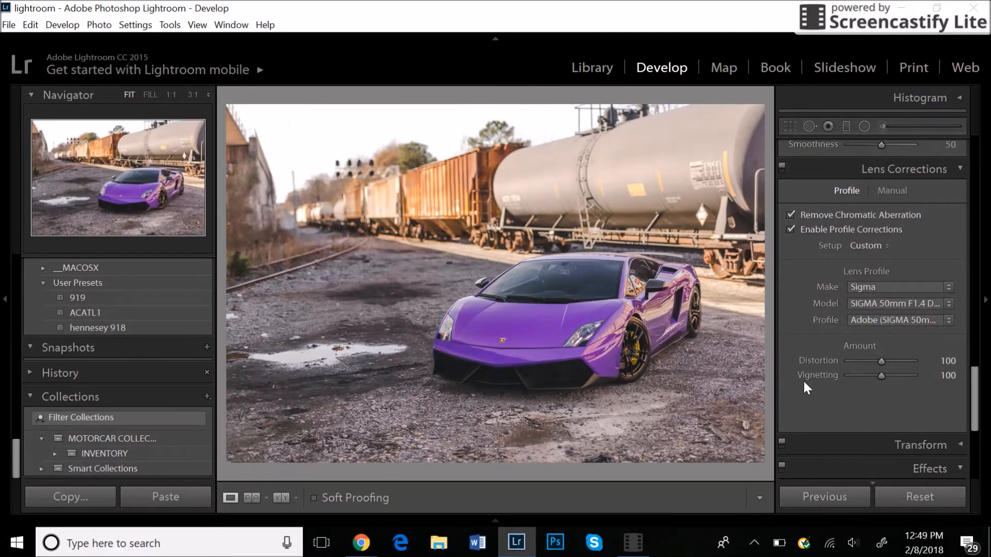
{"action": "left_click_drag", "start_coordinate": [884, 375], "coordinate": [793, 386]}
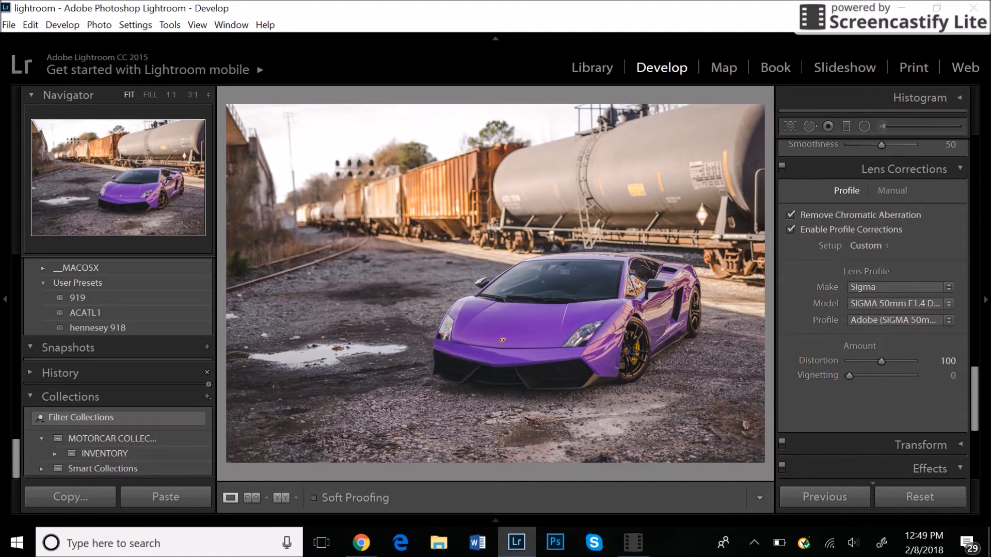
{"action": "left_click", "coordinate": [875, 367]}
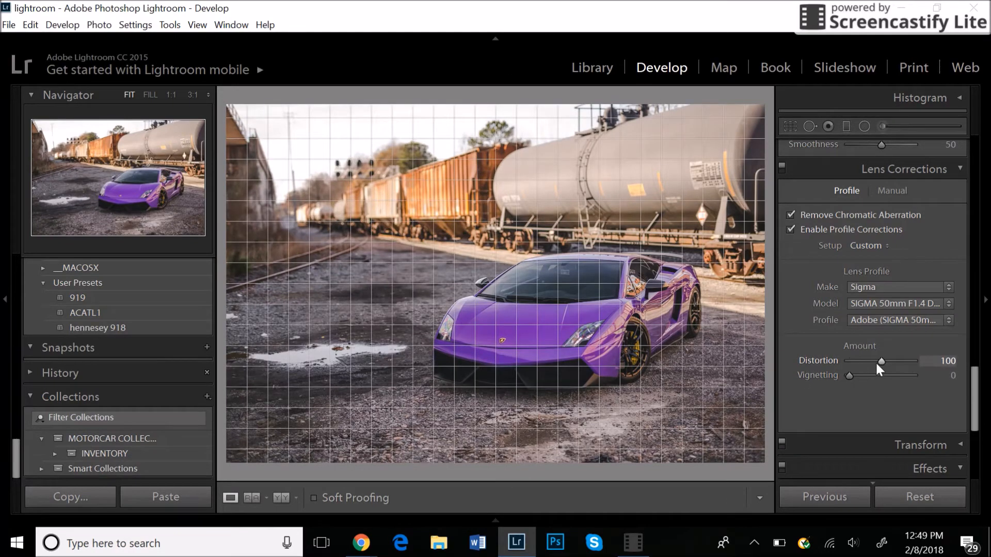
Set the dehaze amount in the effects to +15
{"action": "scroll", "coordinate": [804, 398], "scroll_direction": "down", "scroll_amount": 3}
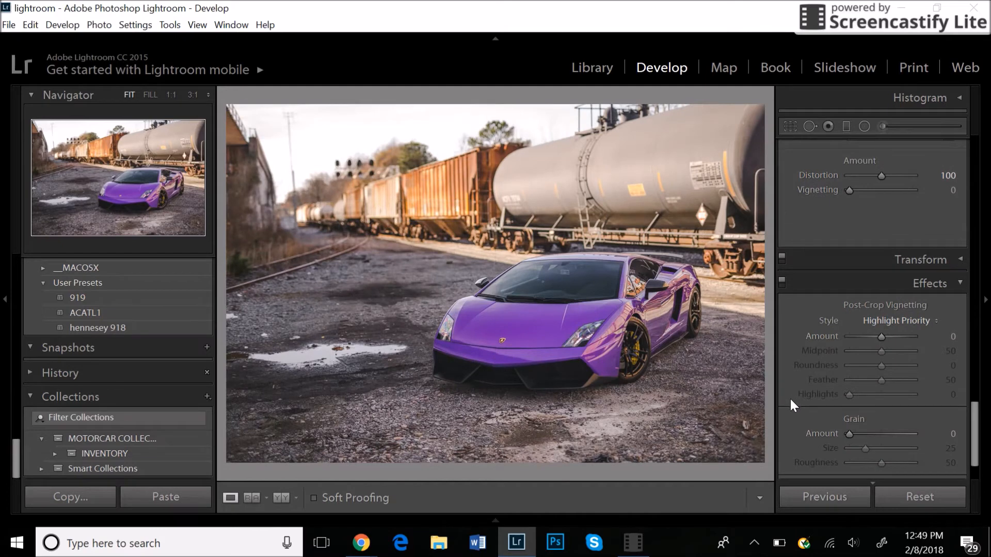
{"action": "scroll", "coordinate": [791, 398], "scroll_direction": "down", "scroll_amount": 2}
{"action": "left_click_drag", "start_coordinate": [881, 435], "coordinate": [884, 437]}
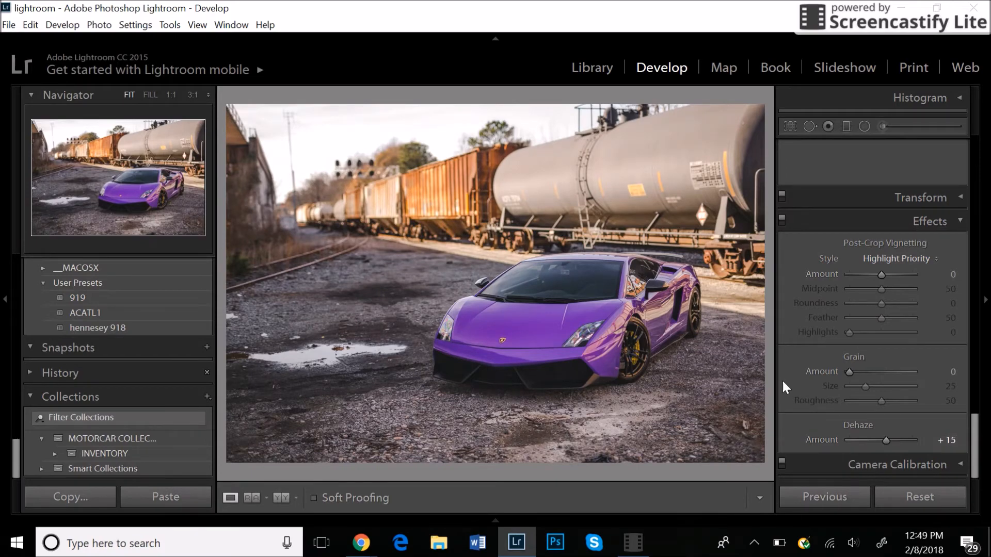
Paint a new adjustment brush mask over the car's windshield with the exposure at -4.00
{"action": "scroll", "coordinate": [779, 379], "scroll_direction": "up", "scroll_amount": 15}
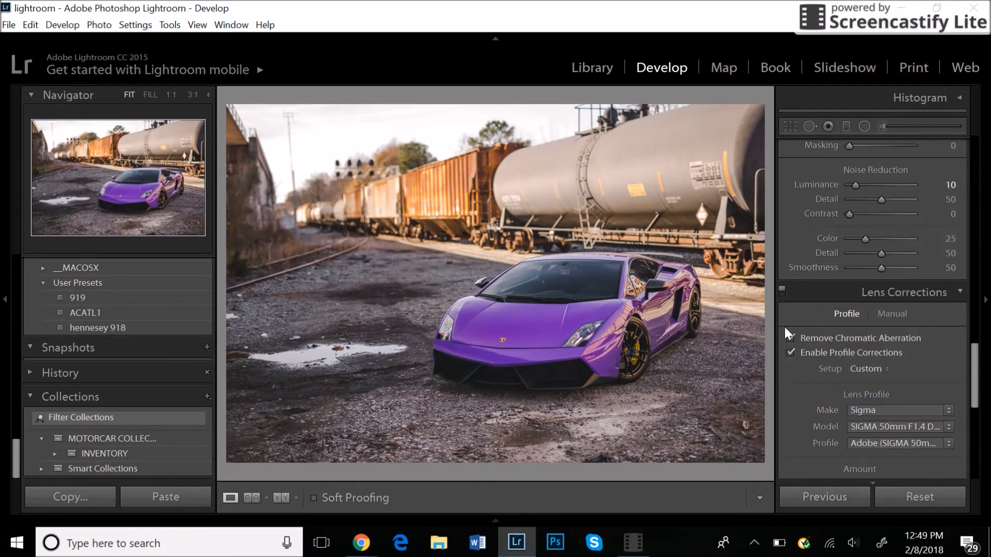
{"action": "left_click", "coordinate": [876, 130]}
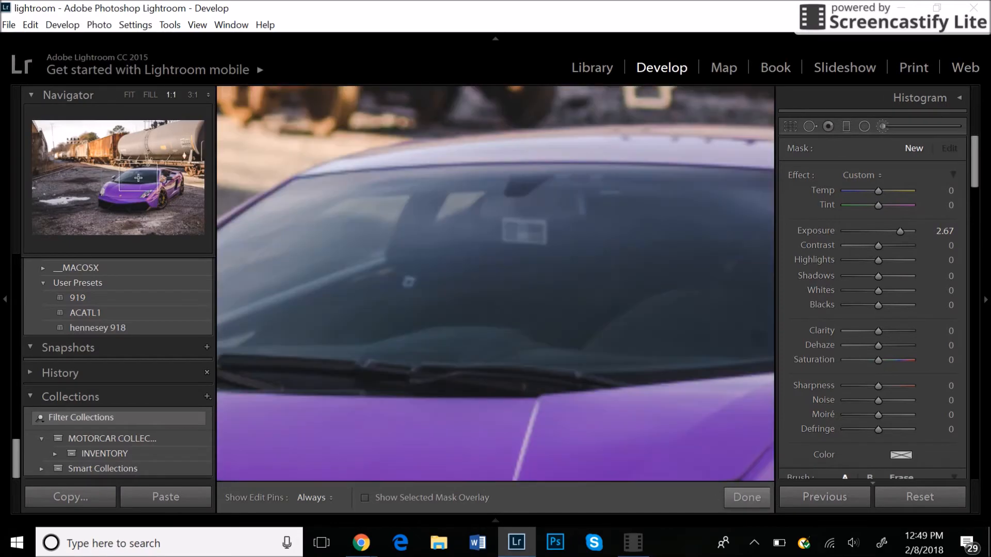
{"action": "left_click", "coordinate": [138, 178]}
{"action": "mouse_move", "coordinate": [138, 178]}
{"action": "left_mouse_down"}
{"action": "mouse_move", "coordinate": [126, 177]}
{"action": "mouse_move", "coordinate": [141, 181]}
{"action": "left_mouse_up"}
{"action": "left_click", "coordinate": [141, 181]}
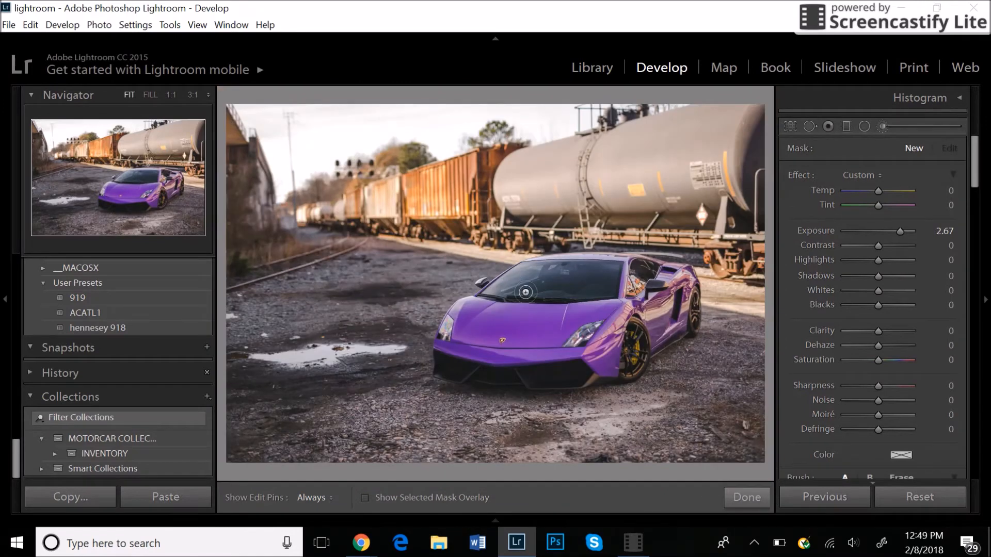
{"action": "left_click_drag", "start_coordinate": [887, 229], "coordinate": [835, 234]}
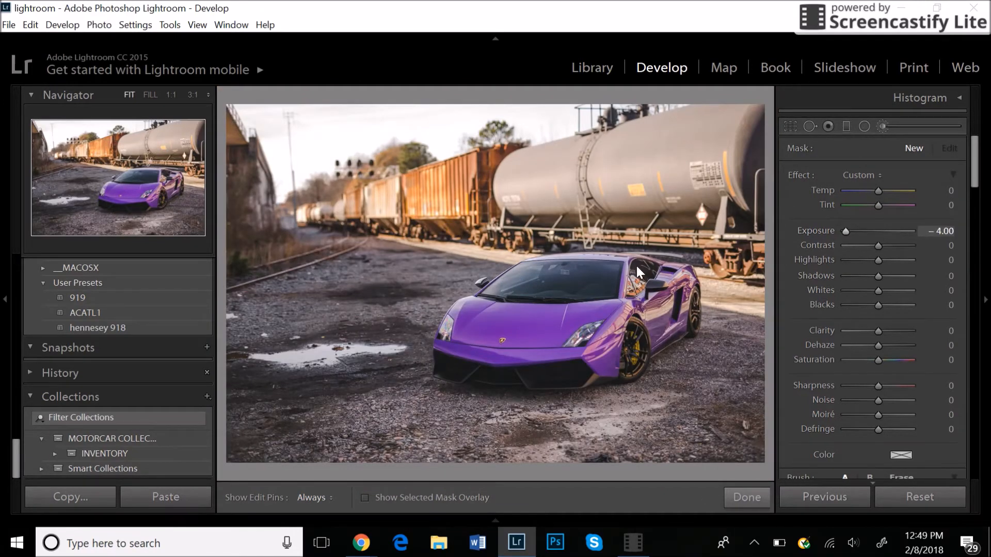
{"action": "mouse_move", "coordinate": [544, 288]}
{"action": "left_mouse_down"}
{"action": "mouse_move", "coordinate": [594, 271]}
{"action": "mouse_move", "coordinate": [545, 281]}
{"action": "mouse_move", "coordinate": [524, 276]}
{"action": "mouse_move", "coordinate": [571, 271]}
{"action": "mouse_move", "coordinate": [519, 271]}
{"action": "mouse_move", "coordinate": [553, 268]}
{"action": "mouse_move", "coordinate": [493, 288]}
{"action": "mouse_move", "coordinate": [608, 289]}
{"action": "mouse_move", "coordinate": [581, 268]}
{"action": "mouse_move", "coordinate": [617, 266]}
{"action": "mouse_move", "coordinate": [606, 291]}
{"action": "mouse_move", "coordinate": [502, 286]}
{"action": "mouse_move", "coordinate": [522, 272]}
{"action": "mouse_move", "coordinate": [608, 270]}
{"action": "left_mouse_up"}
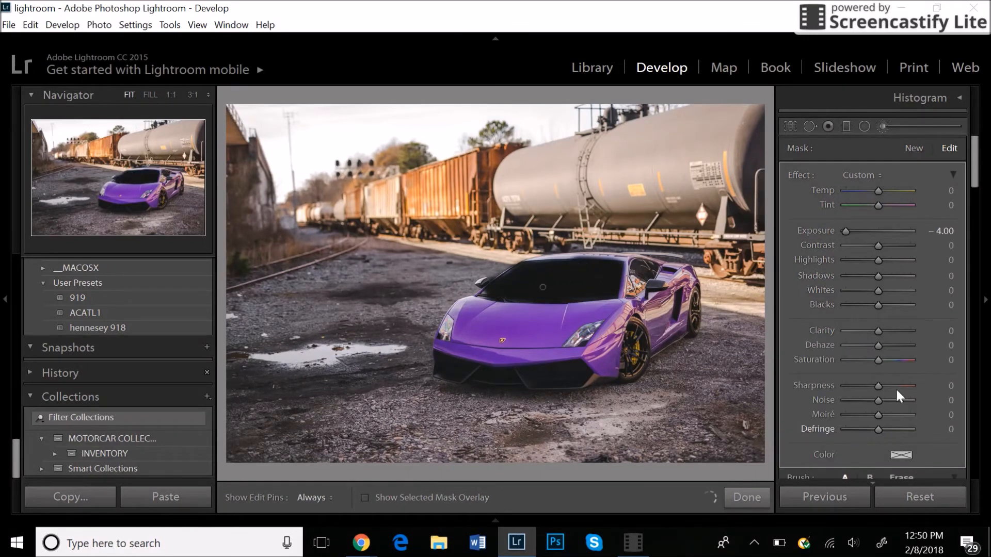
Erase the brush mask's overspill along the windshield's edges, toggling the edit pins' visibility
{"action": "scroll", "coordinate": [897, 395], "scroll_direction": "down", "scroll_amount": 3}
{"action": "left_click", "coordinate": [900, 381]}
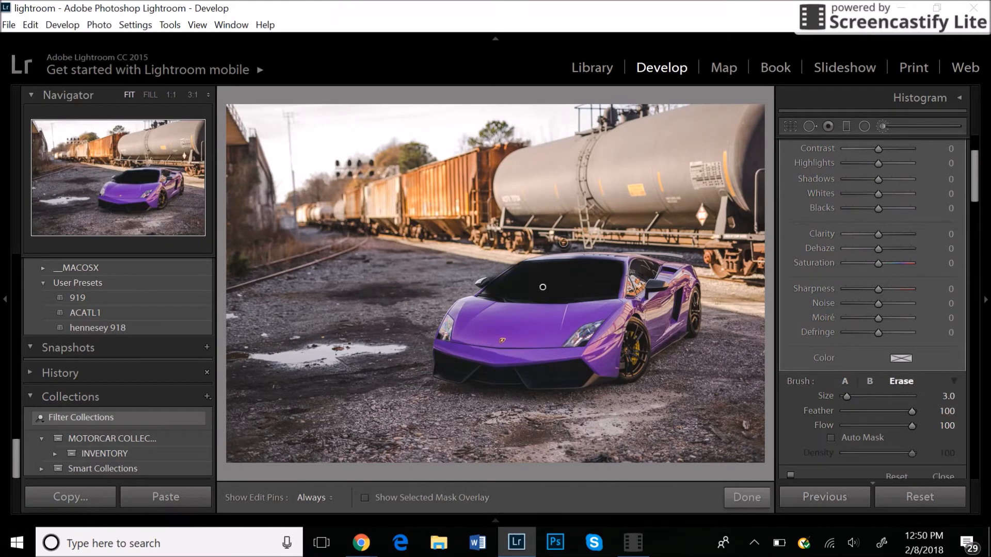
{"action": "key", "text": "h"}
{"action": "mouse_move", "coordinate": [619, 252]}
{"action": "left_mouse_down"}
{"action": "mouse_move", "coordinate": [564, 249]}
{"action": "mouse_move", "coordinate": [636, 250]}
{"action": "mouse_move", "coordinate": [627, 263]}
{"action": "left_mouse_up"}
{"action": "key", "text": "h"}
{"action": "key", "text": "h"}
{"action": "key", "text": "h"}
{"action": "key", "text": "h"}
{"action": "left_click_drag", "start_coordinate": [472, 288], "coordinate": [526, 253]}
{"action": "key", "text": "h"}
{"action": "key", "text": "h"}
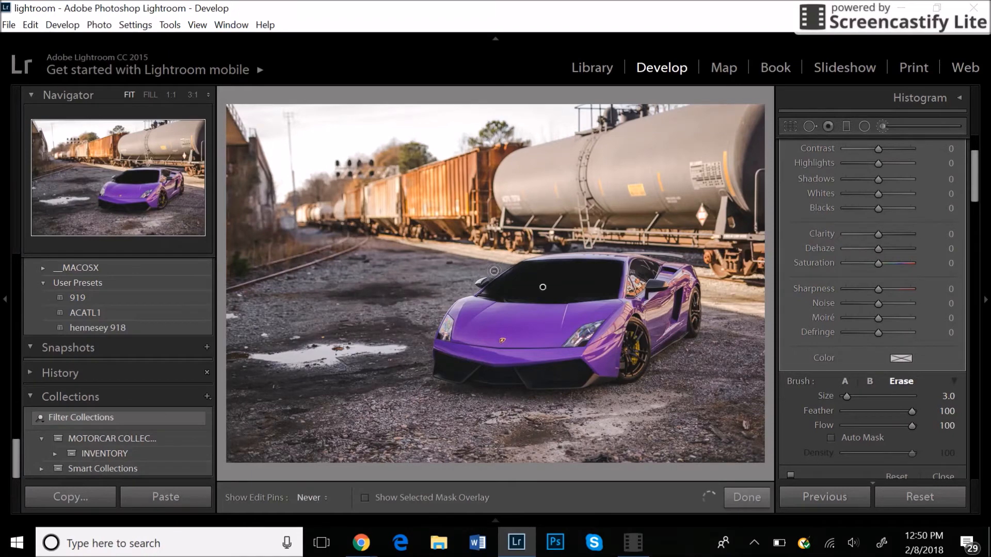
{"action": "key", "text": "h"}
Reset the windshield mask's exposure and set it to -0.95
{"action": "scroll", "coordinate": [821, 277], "scroll_direction": "up", "scroll_amount": 3}
{"action": "double_click", "coordinate": [847, 230]}
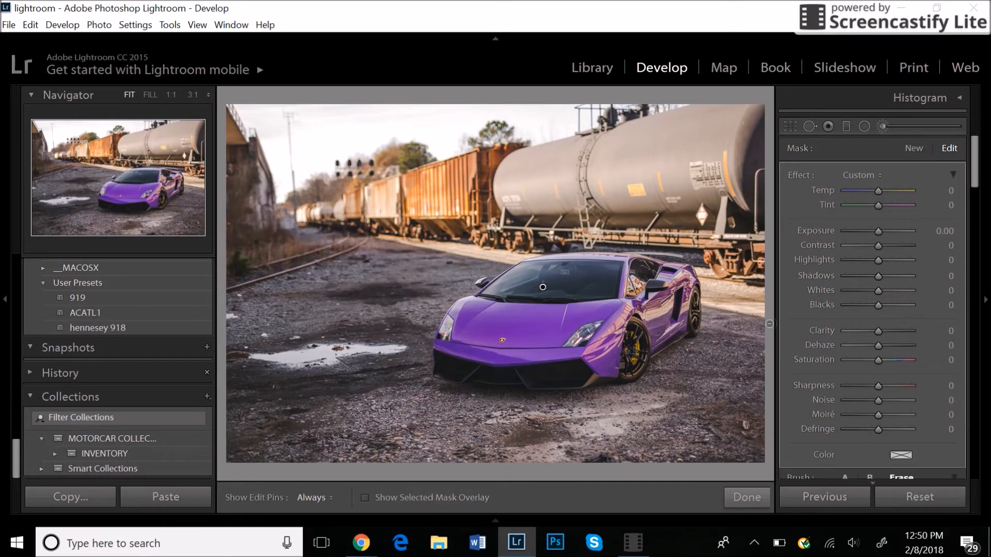
{"action": "left_click", "coordinate": [943, 228]}
{"action": "type", "text": "-"}
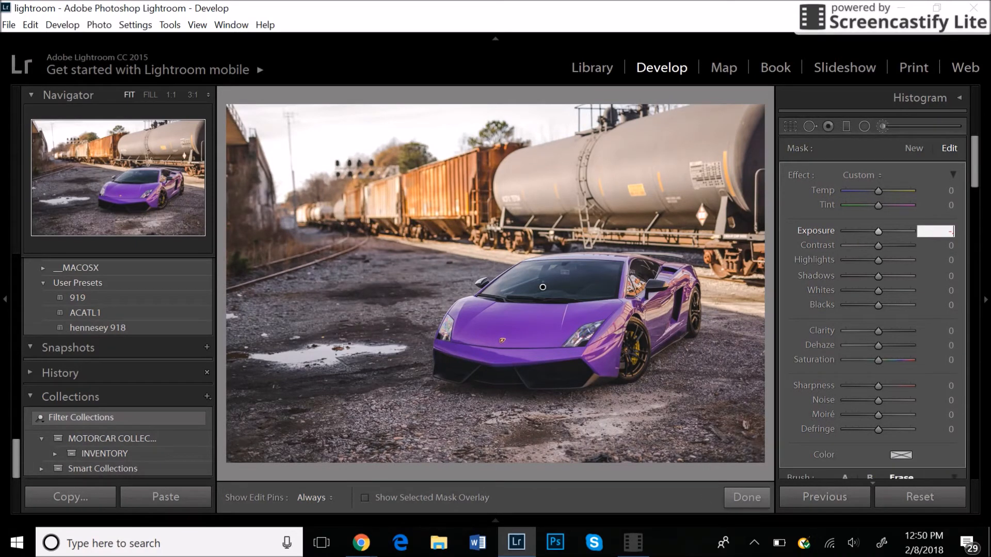
{"action": "type", "text": ".5"}
{"action": "key", "text": "Return"}
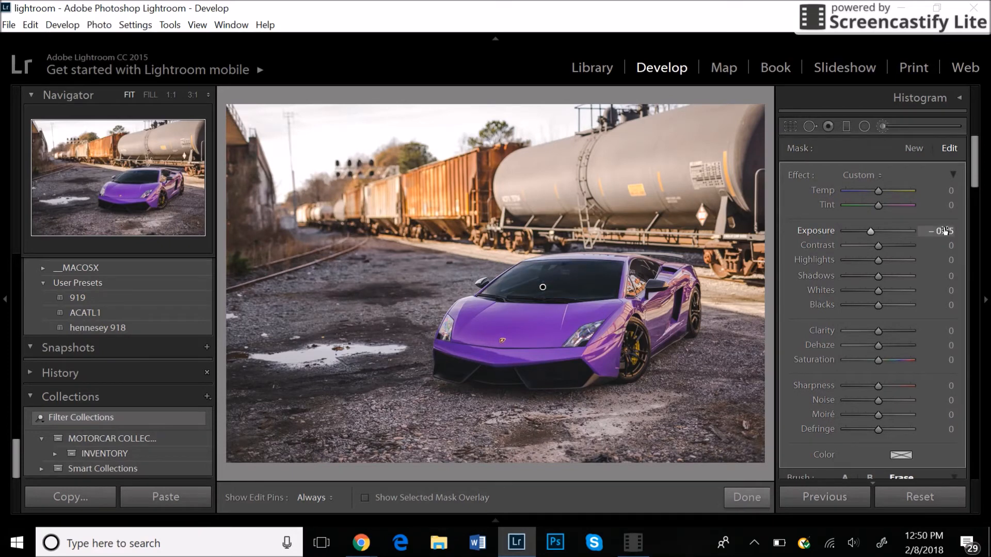
Set the windshield mask's dehaze to 21 and saturation to -43, and finish the brush edit
{"action": "left_click", "coordinate": [940, 346]}
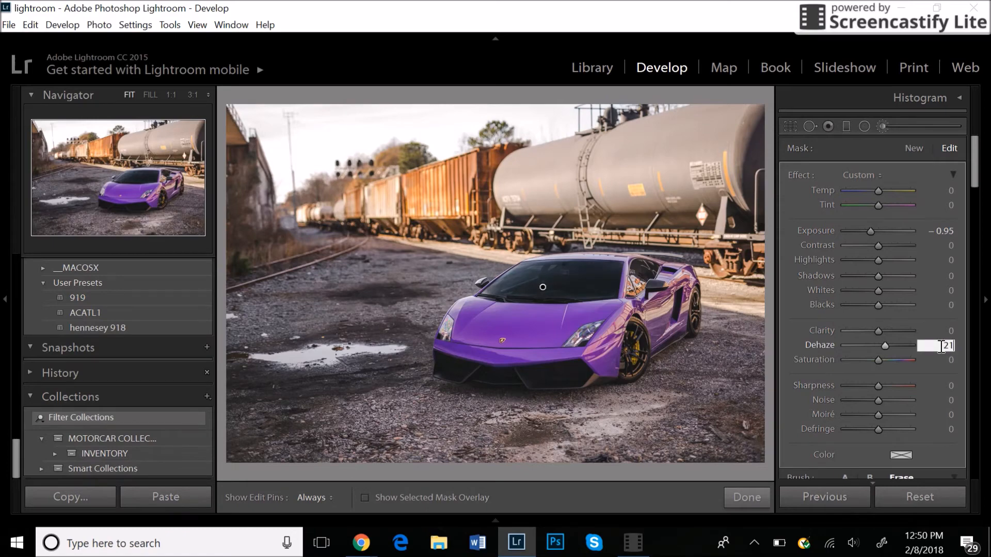
{"action": "key", "text": "Return"}
{"action": "left_click", "coordinate": [951, 360]}
{"action": "type", "text": "-43"}
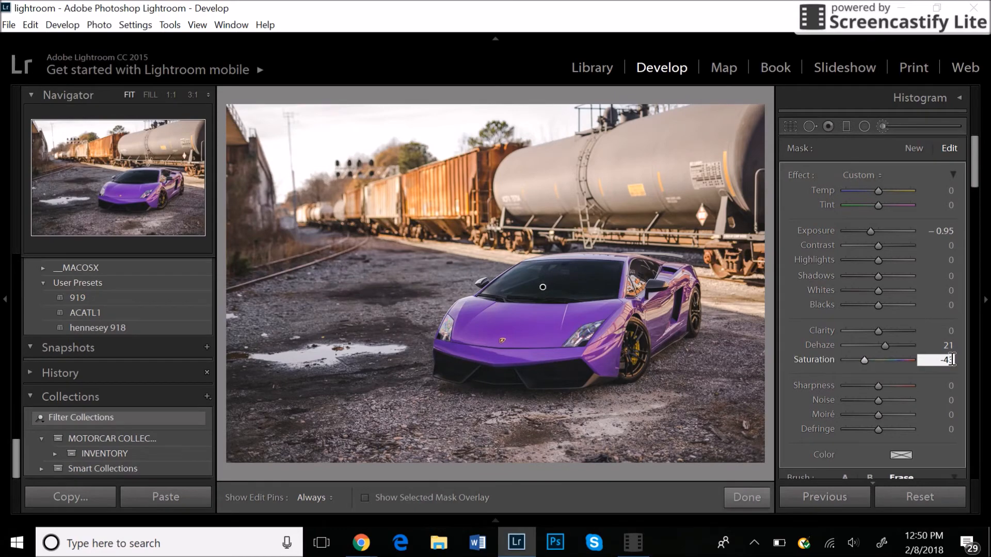
{"action": "key", "text": "Return"}
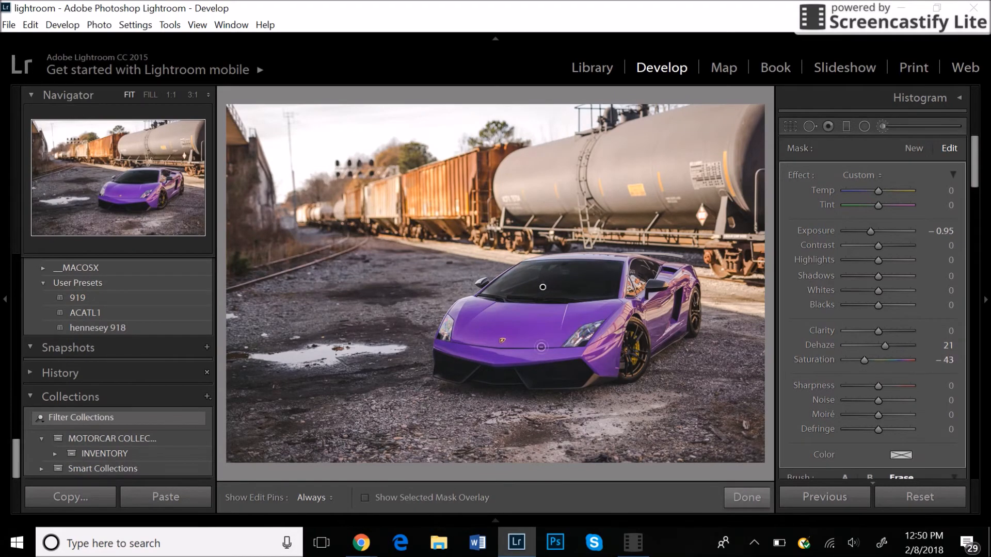
{"action": "left_click", "coordinate": [746, 497]}
Compare the photo before and after the edits with the windshield darkened
{"action": "key", "text": "backslash"}
{"action": "key", "text": "backslash"}
{"action": "key", "text": "backslash"}
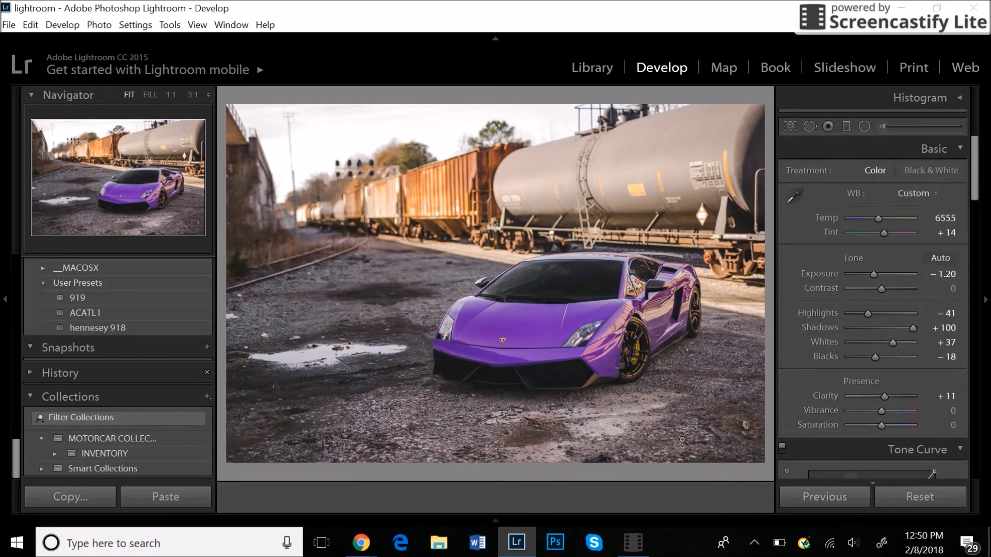
{"action": "key", "text": "backslash"}
{"action": "key", "text": "backslash"}
{"action": "key", "text": "backslash"}
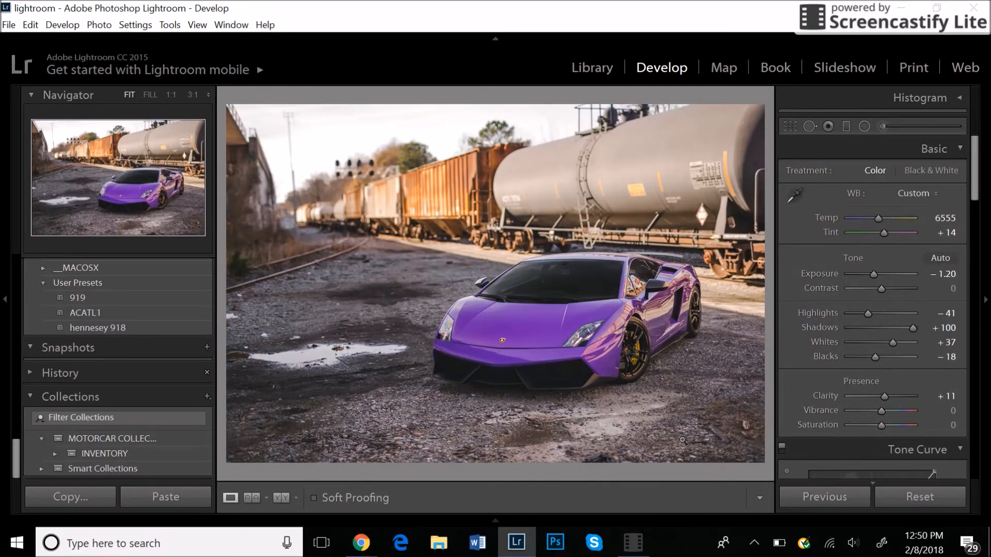
Paint a new adjustment brush mask over the front and rear tires with the exposure at -4.00
{"action": "left_click", "coordinate": [661, 350]}
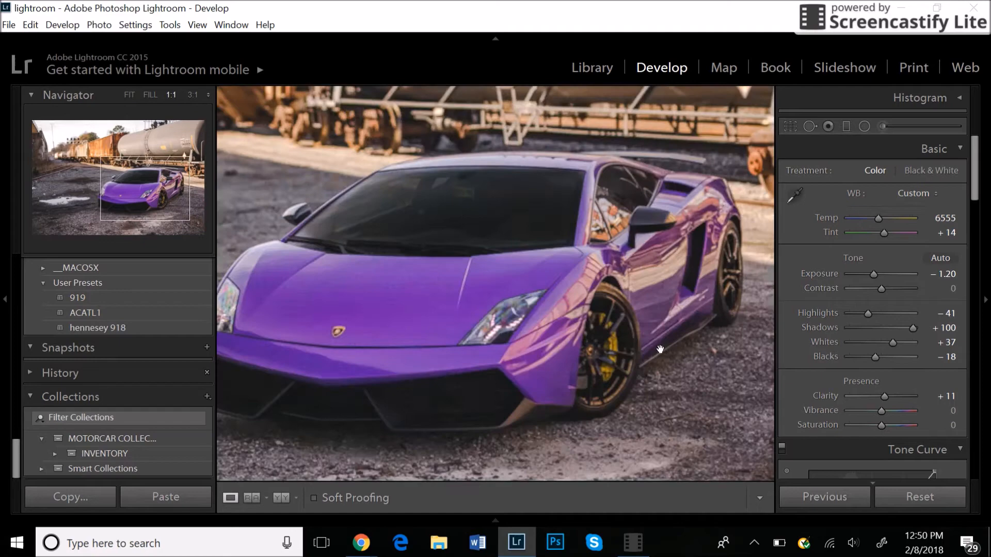
{"action": "left_click_drag", "start_coordinate": [666, 332], "coordinate": [660, 259]}
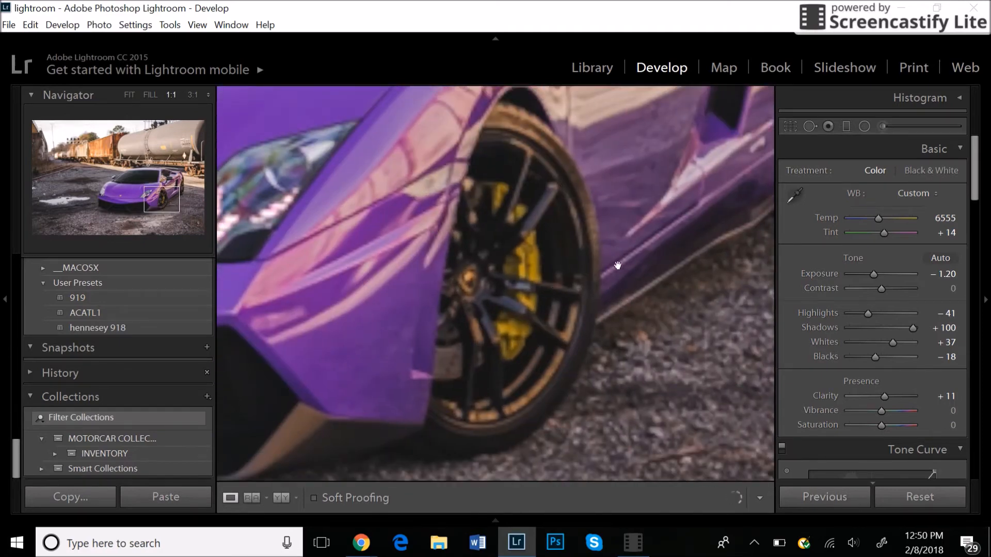
{"action": "left_click", "coordinate": [882, 126]}
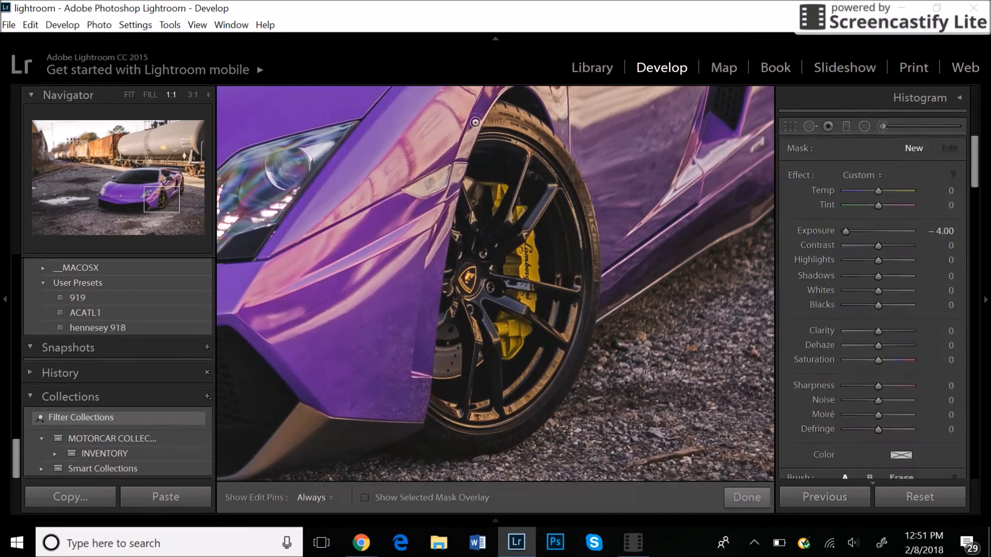
{"action": "key", "text": "h"}
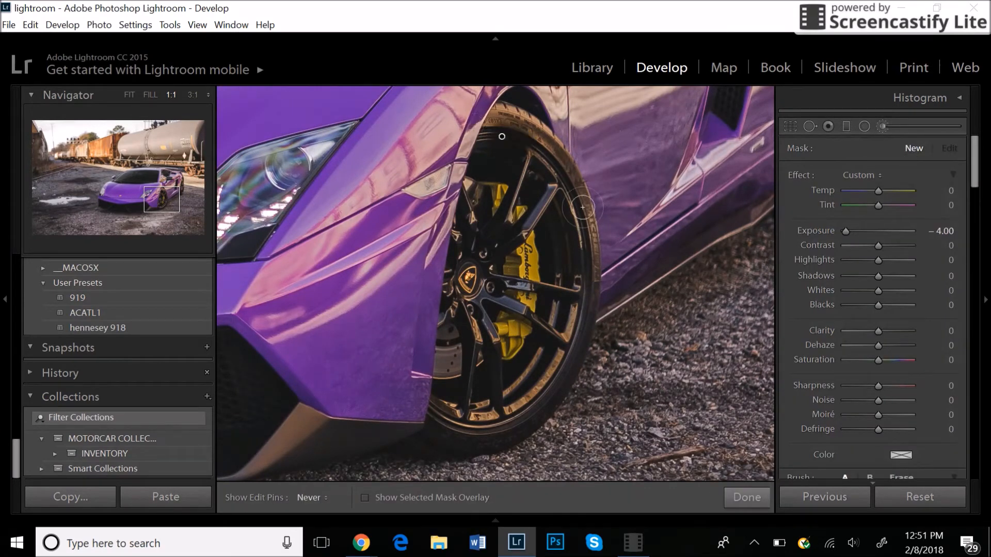
{"action": "mouse_move", "coordinate": [503, 110]}
{"action": "left_mouse_down"}
{"action": "mouse_move", "coordinate": [549, 141]}
{"action": "mouse_move", "coordinate": [582, 322]}
{"action": "mouse_move", "coordinate": [519, 404]}
{"action": "mouse_move", "coordinate": [449, 411]}
{"action": "mouse_move", "coordinate": [518, 404]}
{"action": "mouse_move", "coordinate": [557, 319]}
{"action": "left_mouse_up"}
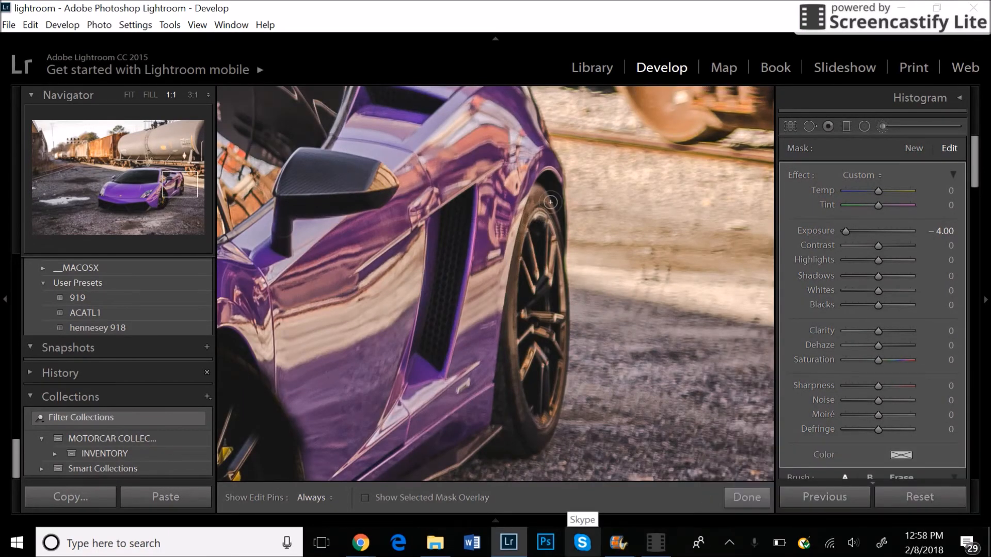
{"action": "mouse_move", "coordinate": [551, 201]}
{"action": "left_mouse_down"}
{"action": "mouse_move", "coordinate": [513, 416]}
{"action": "mouse_move", "coordinate": [525, 446]}
{"action": "mouse_move", "coordinate": [559, 432]}
{"action": "left_mouse_up"}
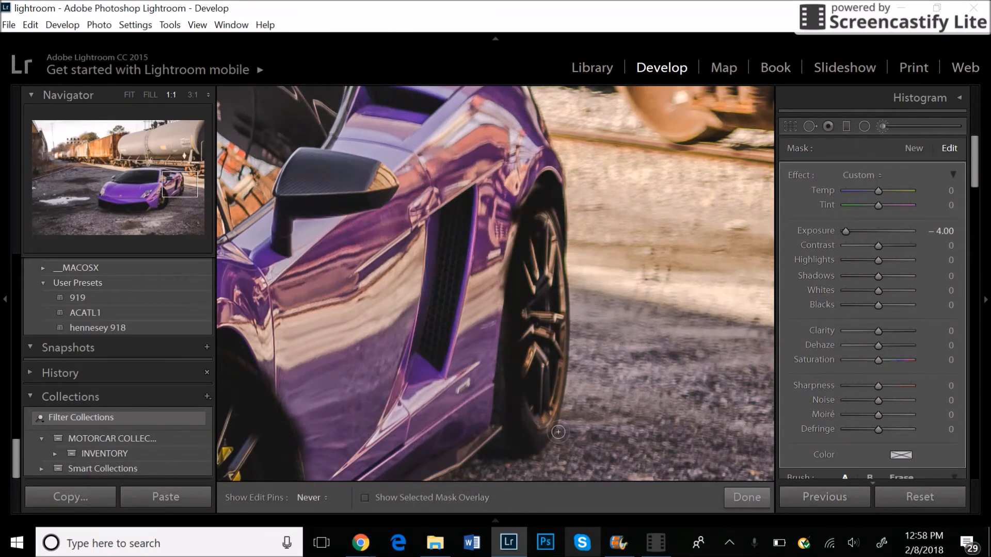
{"action": "left_click", "coordinate": [537, 199], "text": "shift"}
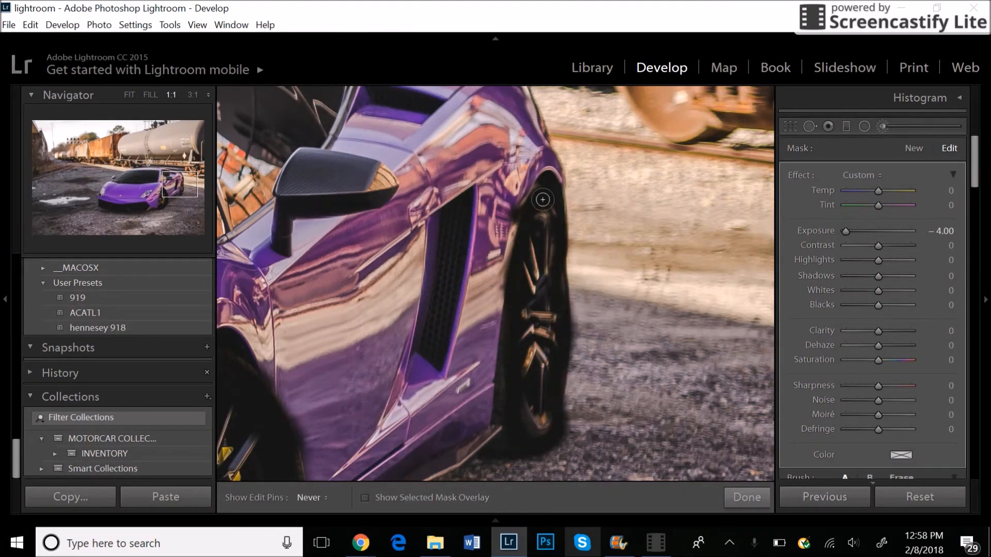
Reset the tire mask's exposure to 0.00, set its saturation to -63, and finish the brush edit
{"action": "left_click", "coordinate": [130, 94]}
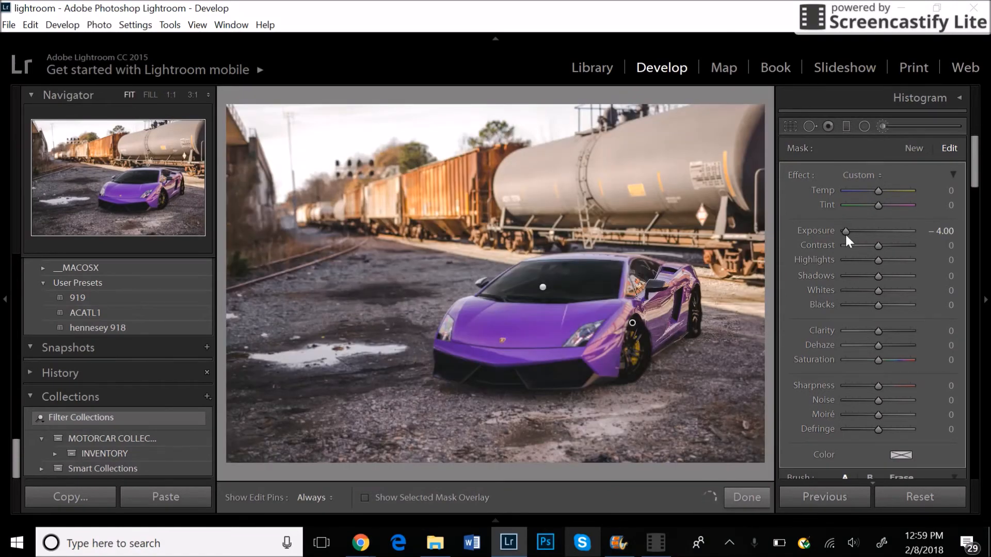
{"action": "double_click", "coordinate": [878, 232]}
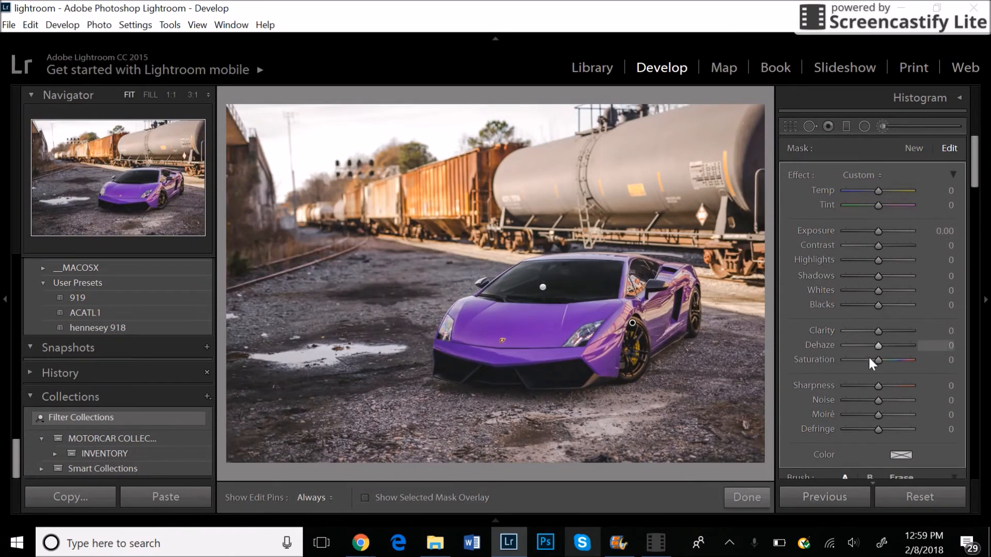
{"action": "left_click_drag", "start_coordinate": [878, 360], "coordinate": [854, 360]}
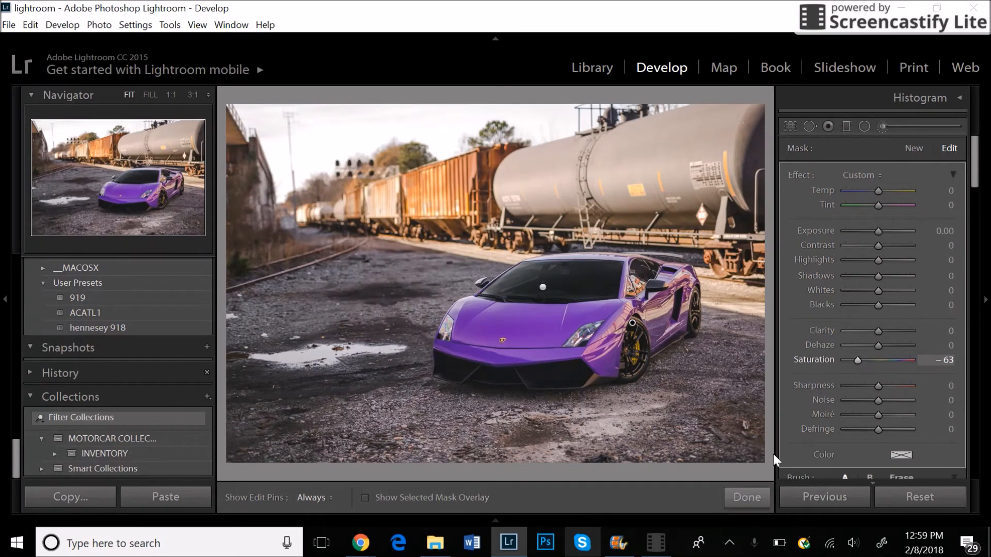
{"action": "left_click", "coordinate": [738, 496]}
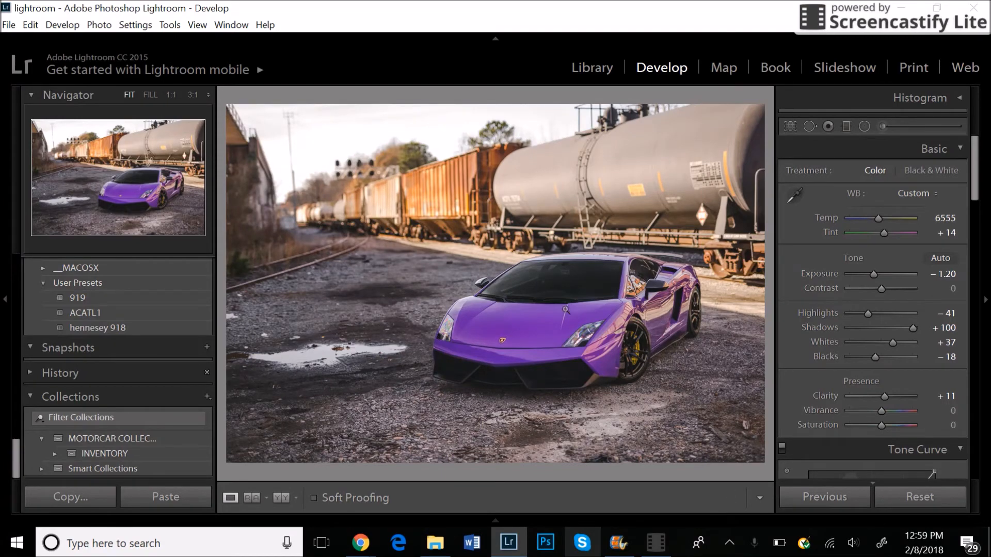
Paint a new adjustment brush mask over the headlight on the far side of the badge with the exposure at -4.00
{"action": "left_click_drag", "start_coordinate": [458, 328], "coordinate": [518, 272]}
{"action": "left_click", "coordinate": [881, 127]}
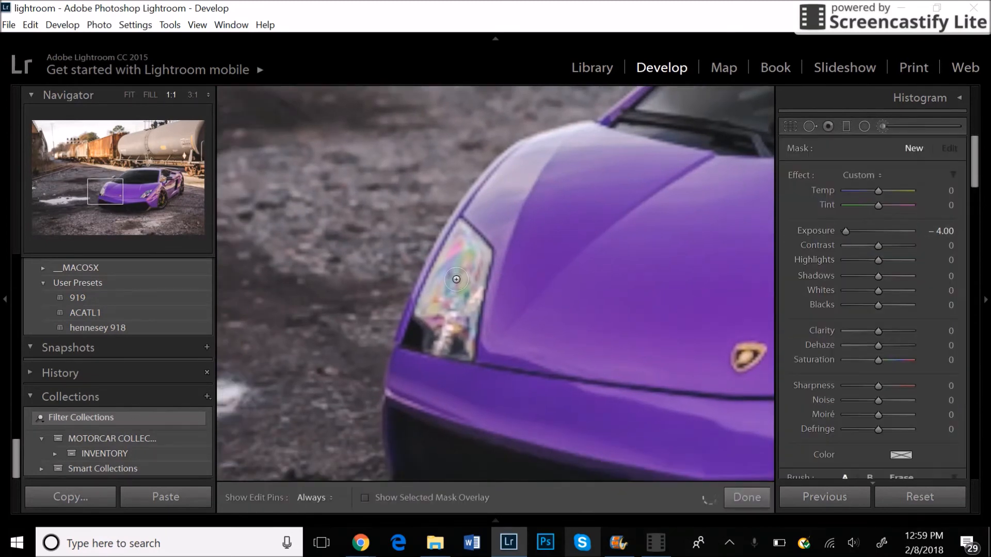
{"action": "key", "text": "h"}
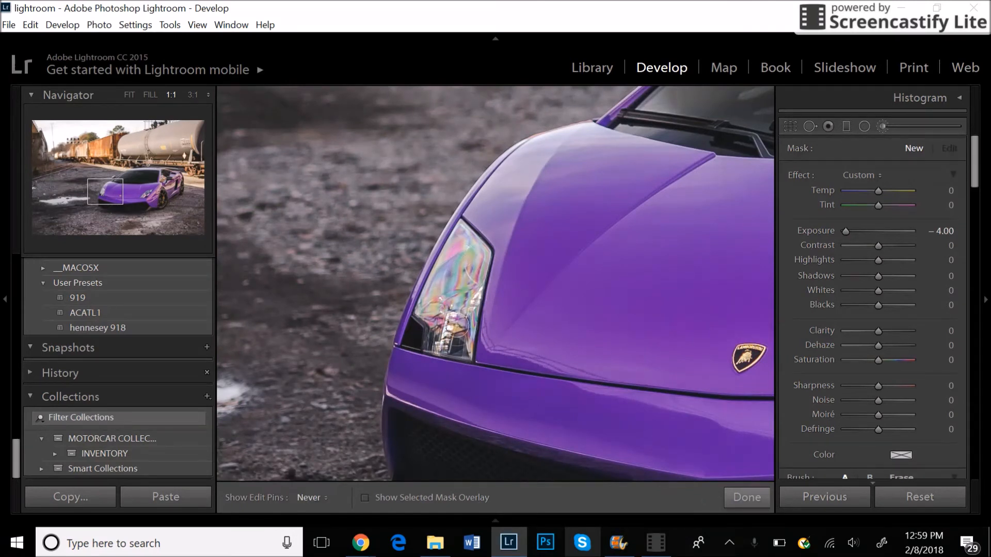
{"action": "left_click_drag", "start_coordinate": [456, 279], "coordinate": [442, 329]}
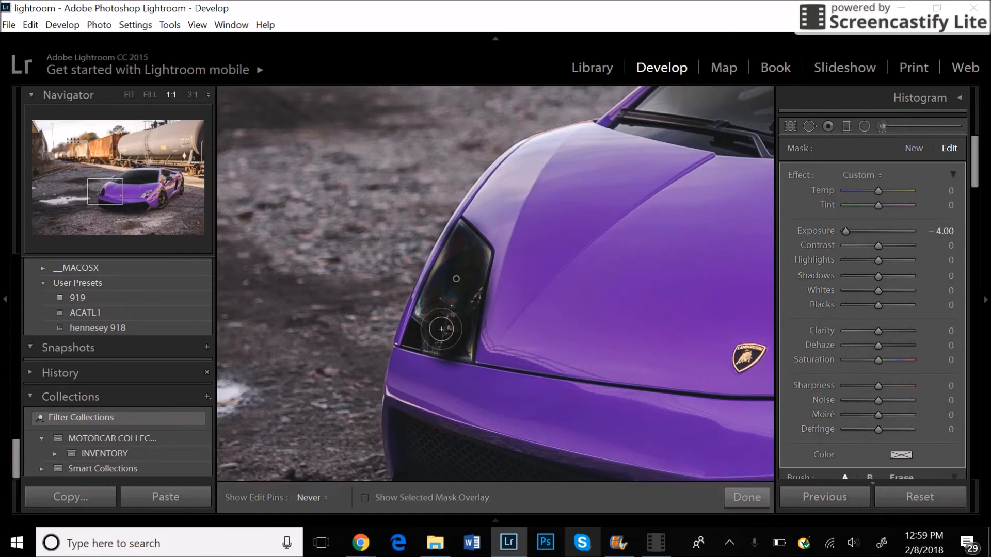
{"action": "key", "text": "h"}
{"action": "key", "text": "z"}
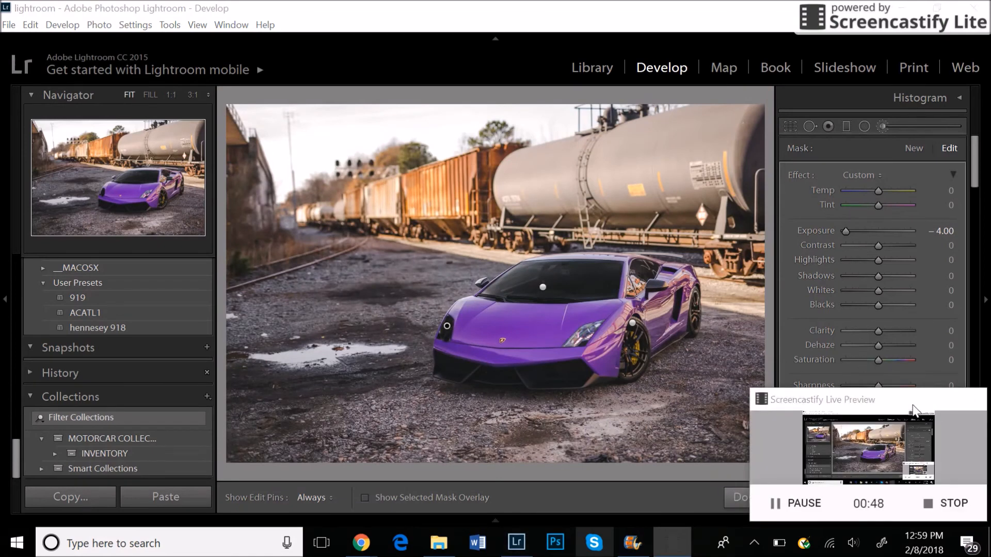
Reset the headlight mask's exposure, lower it slightly below zero, and finish the brush edit
{"action": "double_click", "coordinate": [842, 231]}
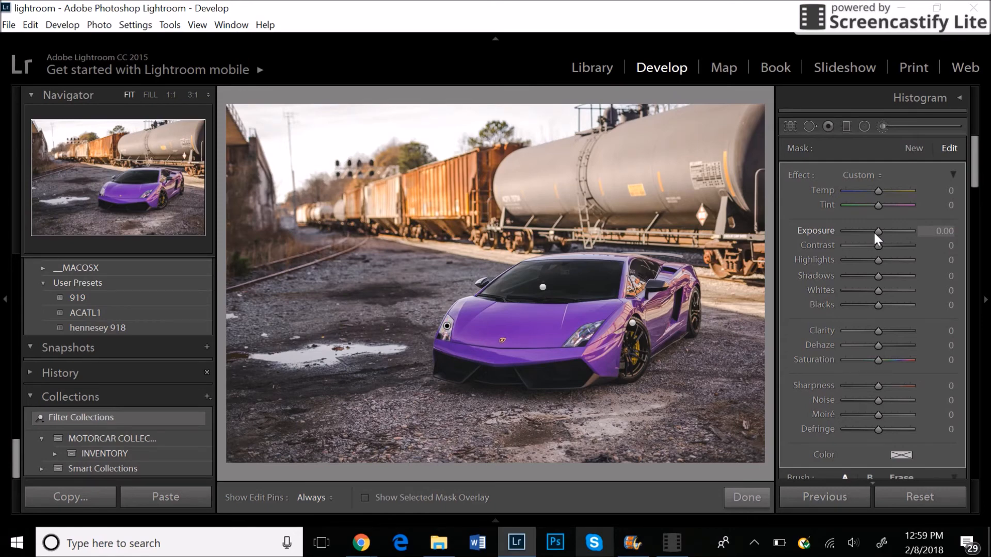
{"action": "left_click_drag", "start_coordinate": [873, 231], "coordinate": [866, 231]}
{"action": "left_click", "coordinate": [755, 499]}
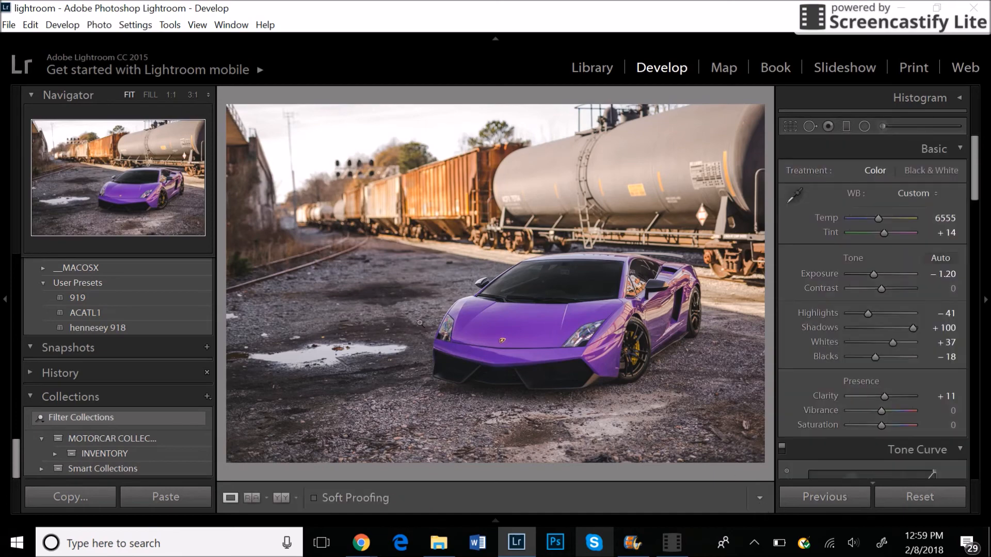
Compare the photo before and after the edits with the windshield, tires and headlight adjusted
{"action": "key", "text": "backslash"}
{"action": "key", "text": "backslash"}
{"action": "key", "text": "backslash"}
{"action": "key", "text": "backslash"}
Paint a new adjustment brush mask over the gravel ground in front of the car with the exposure at -4.00
{"action": "left_click", "coordinate": [893, 124]}
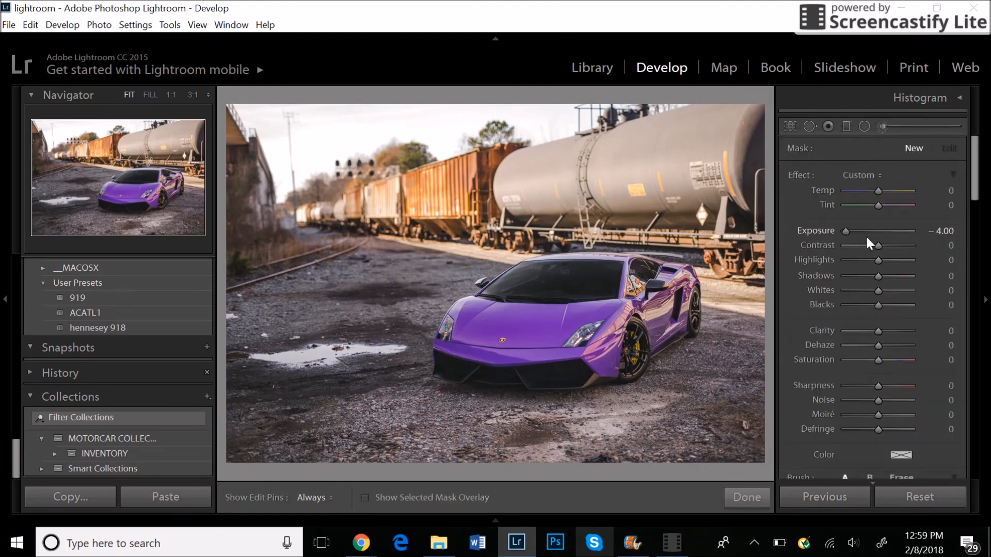
{"action": "scroll", "coordinate": [668, 435], "scroll_direction": "up", "scroll_amount": 6}
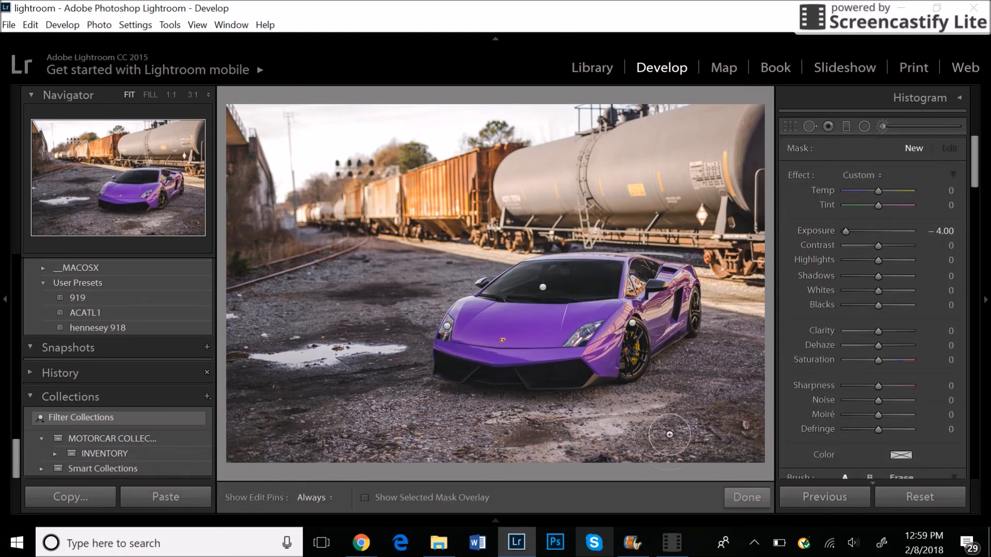
{"action": "mouse_move", "coordinate": [665, 435]}
{"action": "left_mouse_down"}
{"action": "mouse_move", "coordinate": [726, 362]}
{"action": "mouse_move", "coordinate": [730, 388]}
{"action": "mouse_move", "coordinate": [606, 456]}
{"action": "mouse_move", "coordinate": [674, 463]}
{"action": "mouse_move", "coordinate": [760, 445]}
{"action": "mouse_move", "coordinate": [711, 368]}
{"action": "mouse_move", "coordinate": [737, 345]}
{"action": "mouse_move", "coordinate": [645, 428]}
{"action": "mouse_move", "coordinate": [705, 441]}
{"action": "mouse_move", "coordinate": [586, 442]}
{"action": "mouse_move", "coordinate": [634, 430]}
{"action": "mouse_move", "coordinate": [445, 414]}
{"action": "mouse_move", "coordinate": [290, 358]}
{"action": "left_mouse_up"}
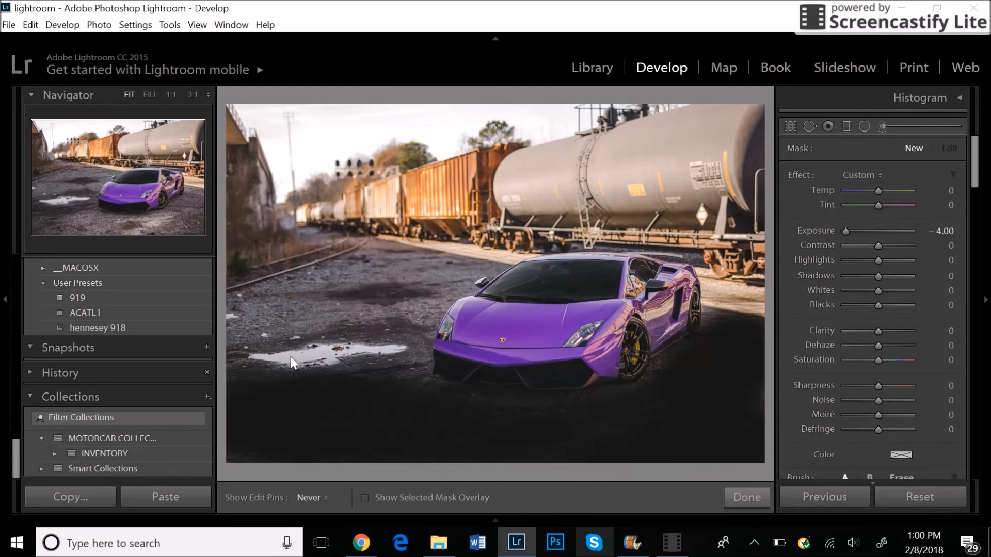
Extend the ground brush mask over the puddle, the gravel up to the rail tracks, and the ground beside the car's wheels
{"action": "scroll", "coordinate": [249, 352], "scroll_direction": "down", "scroll_amount": 2}
{"action": "mouse_move", "coordinate": [249, 352]}
{"action": "left_mouse_down"}
{"action": "mouse_move", "coordinate": [296, 294]}
{"action": "mouse_move", "coordinate": [232, 330]}
{"action": "mouse_move", "coordinate": [239, 342]}
{"action": "mouse_move", "coordinate": [332, 329]}
{"action": "mouse_move", "coordinate": [330, 306]}
{"action": "mouse_move", "coordinate": [351, 288]}
{"action": "mouse_move", "coordinate": [317, 323]}
{"action": "mouse_move", "coordinate": [284, 316]}
{"action": "mouse_move", "coordinate": [310, 294]}
{"action": "mouse_move", "coordinate": [289, 367]}
{"action": "mouse_move", "coordinate": [368, 346]}
{"action": "left_mouse_up"}
{"action": "scroll", "coordinate": [288, 365], "scroll_direction": "down", "scroll_amount": 2}
{"action": "scroll", "coordinate": [402, 326], "scroll_direction": "down", "scroll_amount": 2}
{"action": "mouse_move", "coordinate": [408, 372]}
{"action": "left_mouse_down"}
{"action": "mouse_move", "coordinate": [416, 385]}
{"action": "mouse_move", "coordinate": [445, 308]}
{"action": "mouse_move", "coordinate": [420, 373]}
{"action": "left_mouse_up"}
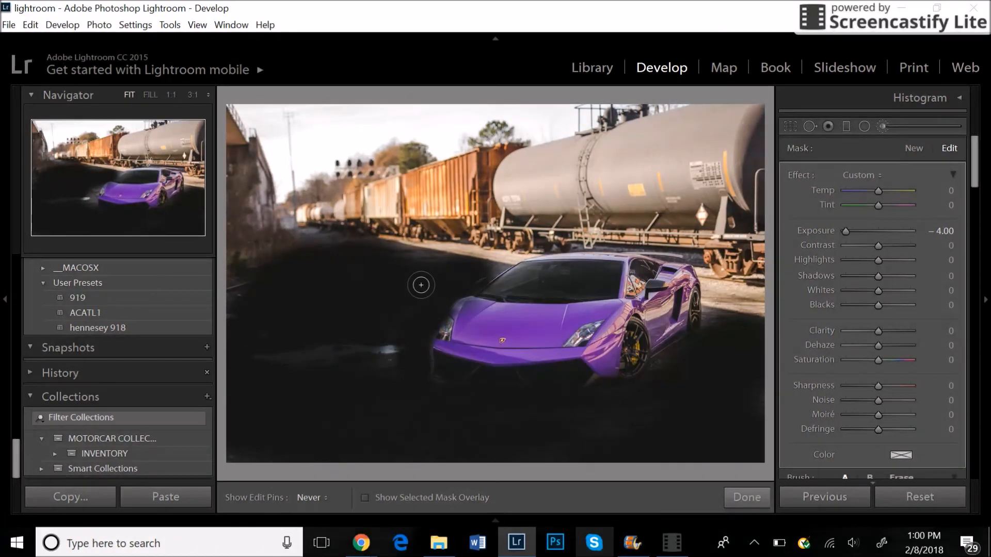
{"action": "left_click_drag", "start_coordinate": [473, 261], "coordinate": [397, 255]}
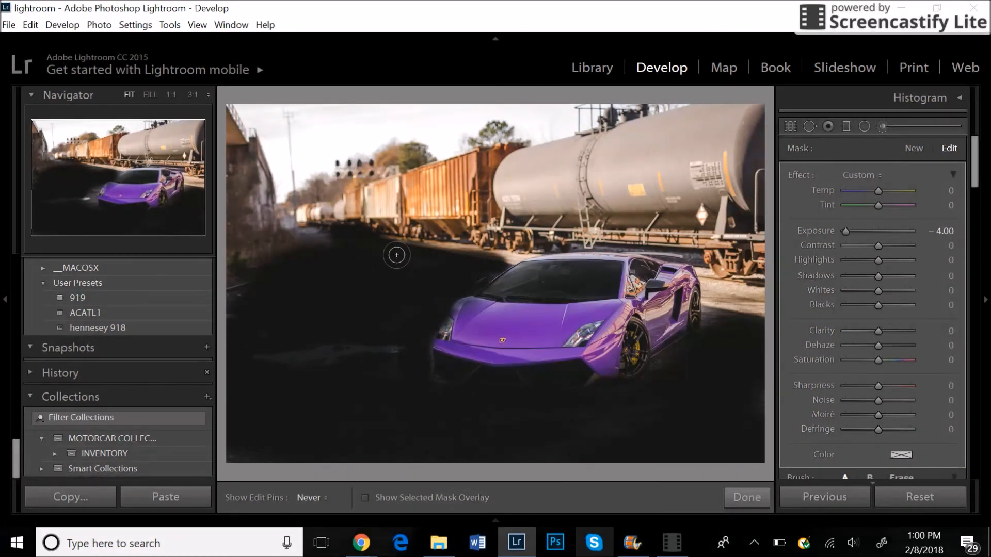
{"action": "left_click_drag", "start_coordinate": [652, 365], "coordinate": [713, 314]}
Erase the ground mask where it spills onto the car's headlight, hood and front bumper
{"action": "left_click", "coordinate": [900, 476]}
{"action": "key", "text": "h"}
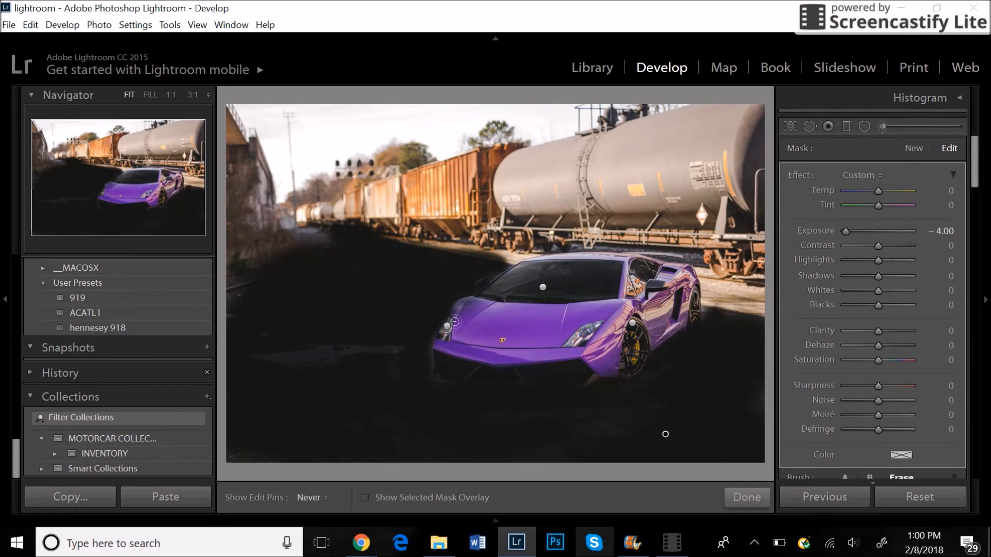
{"action": "mouse_move", "coordinate": [449, 325]}
{"action": "left_mouse_down"}
{"action": "mouse_move", "coordinate": [486, 296]}
{"action": "mouse_move", "coordinate": [456, 335]}
{"action": "mouse_move", "coordinate": [471, 327]}
{"action": "left_mouse_up"}
{"action": "scroll", "coordinate": [475, 325], "scroll_direction": "up", "scroll_amount": 5}
{"action": "left_click_drag", "start_coordinate": [507, 288], "coordinate": [507, 288]}
{"action": "mouse_move", "coordinate": [465, 326]}
{"action": "left_mouse_down"}
{"action": "mouse_move", "coordinate": [470, 366]}
{"action": "mouse_move", "coordinate": [586, 372]}
{"action": "left_mouse_up"}
Reset the ground mask's exposure to 0.00 and set its clarity to 11 and dehaze to 13
{"action": "double_click", "coordinate": [845, 232]}
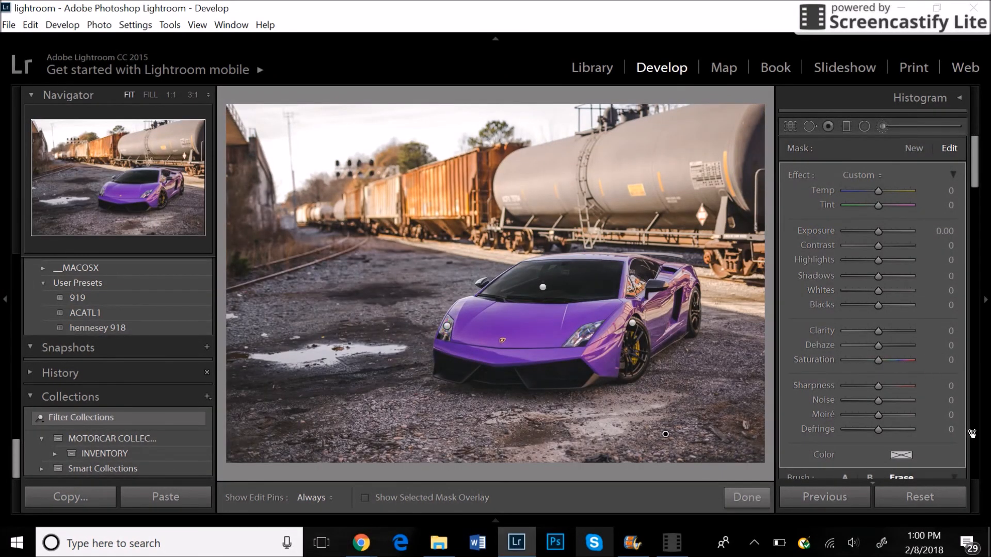
{"action": "left_click", "coordinate": [949, 329]}
{"action": "type", "text": "11"}
{"action": "key", "text": "Return"}
{"action": "left_click", "coordinate": [951, 346]}
{"action": "type", "text": "13"}
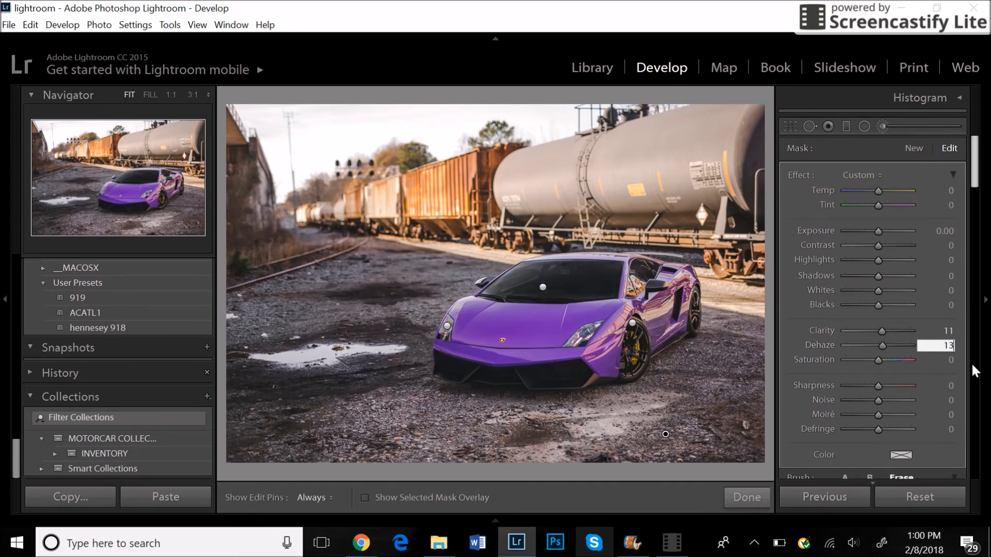
{"action": "key", "text": "Return"}
Set the ground mask's saturation to -90, lower its exposure slightly below zero, and finish the brush edit
{"action": "left_click", "coordinate": [951, 360]}
{"action": "type", "text": "-90"}
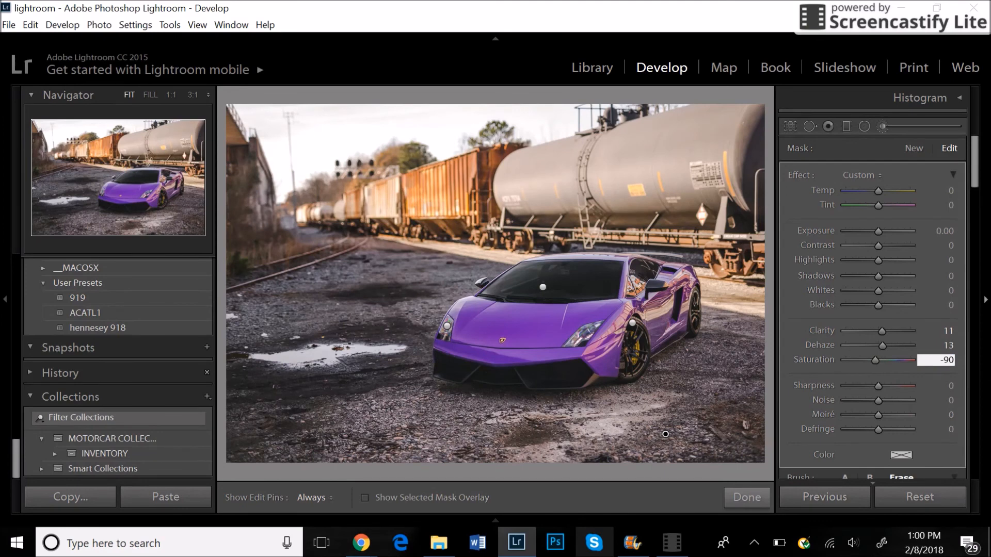
{"action": "key", "text": "Return"}
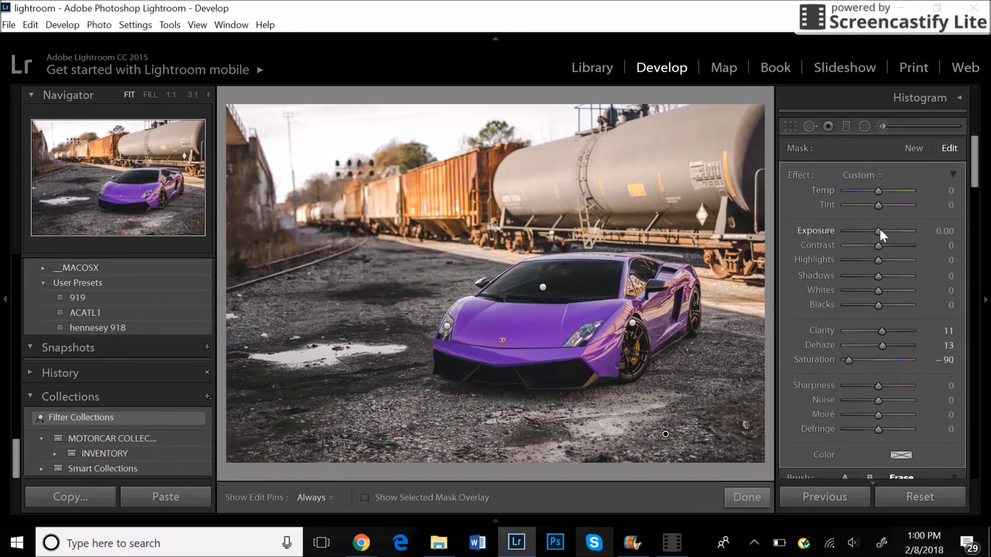
{"action": "left_click_drag", "start_coordinate": [879, 230], "coordinate": [877, 231]}
{"action": "left_click", "coordinate": [760, 498]}
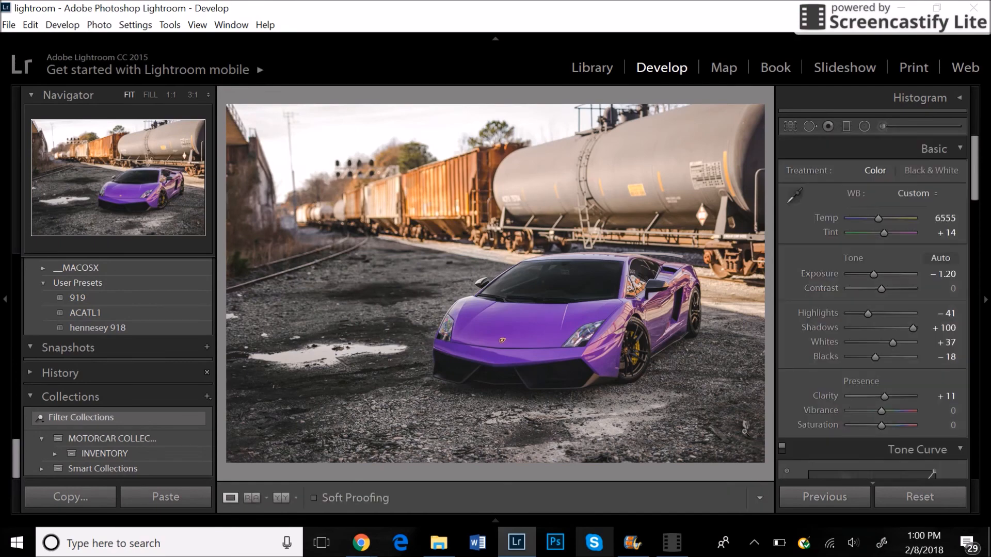
Compare the photo before and after the edits with the ground desaturated
{"action": "key", "text": "backslash"}
{"action": "key", "text": "backslash"}
{"action": "key", "text": "backslash"}
{"action": "key", "text": "backslash"}
{"action": "key", "text": "backslash"}
{"action": "key", "text": "backslash"}
Draw a diagonal graduated filter from the sky down toward the car's front and set its exposure to 0.82
{"action": "left_click", "coordinate": [852, 124]}
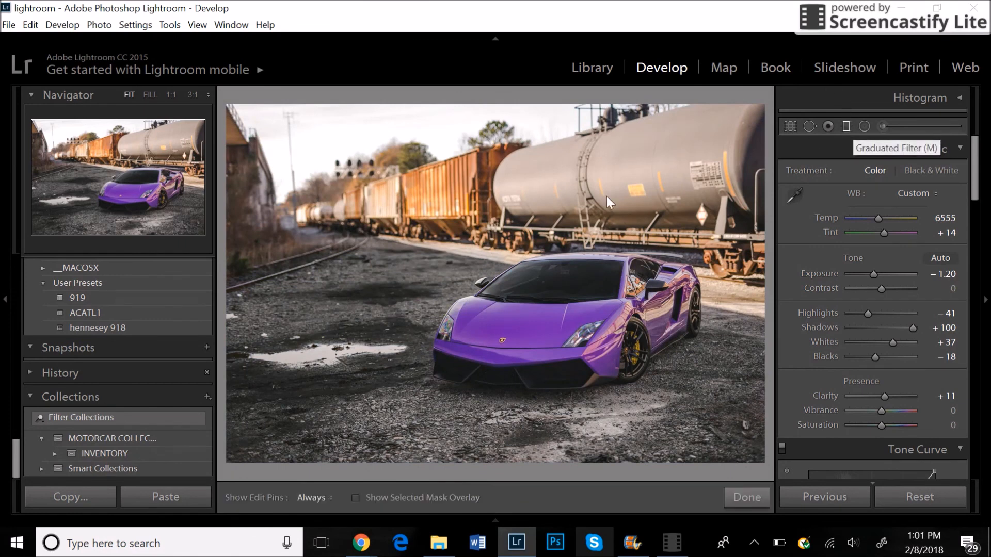
{"action": "left_click_drag", "start_coordinate": [358, 153], "coordinate": [421, 329]}
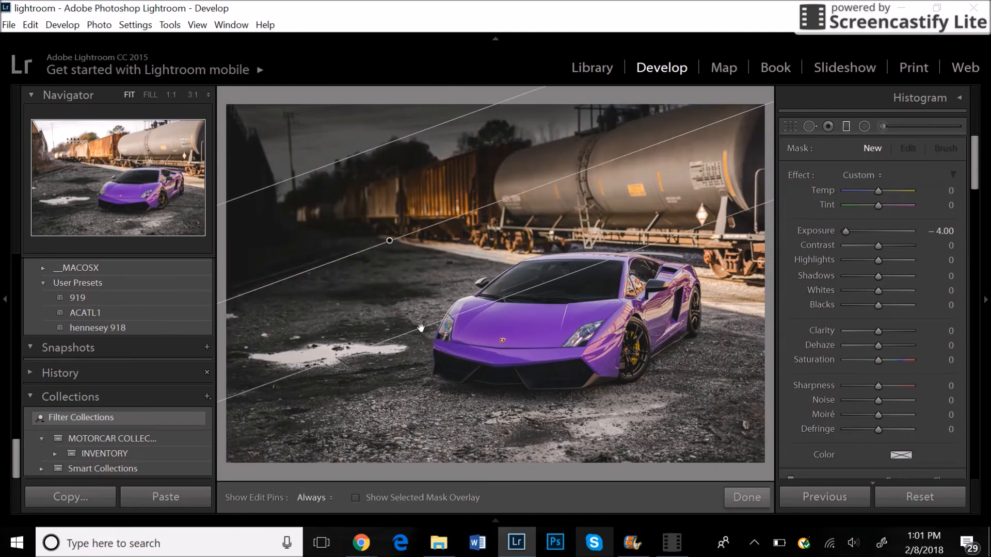
{"action": "double_click", "coordinate": [846, 230]}
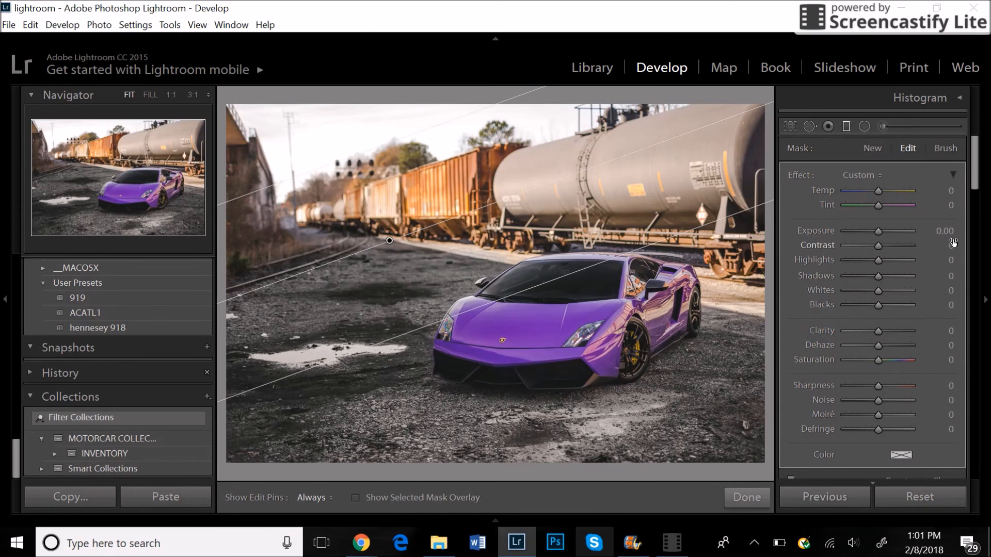
{"action": "type", "text": ".72"}
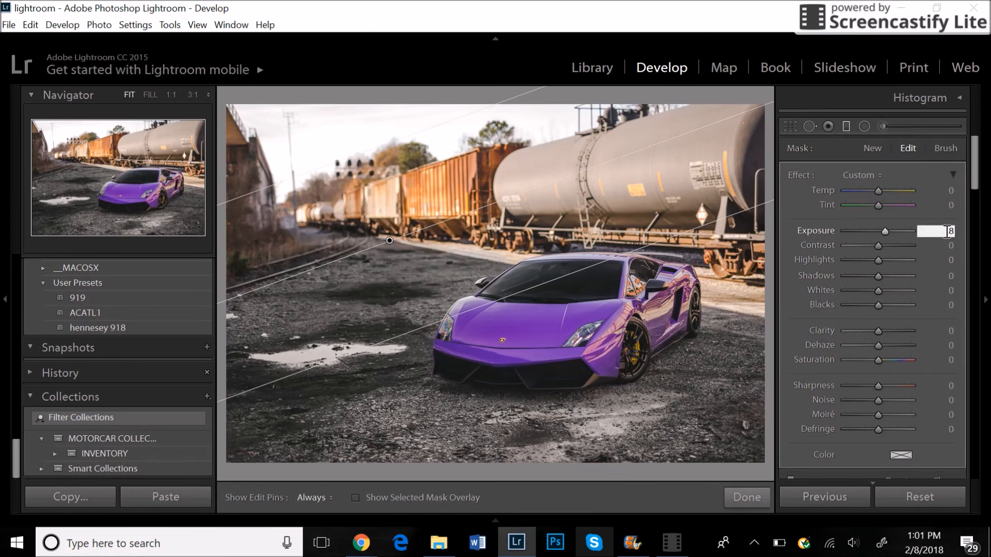
{"action": "key", "text": "Return"}
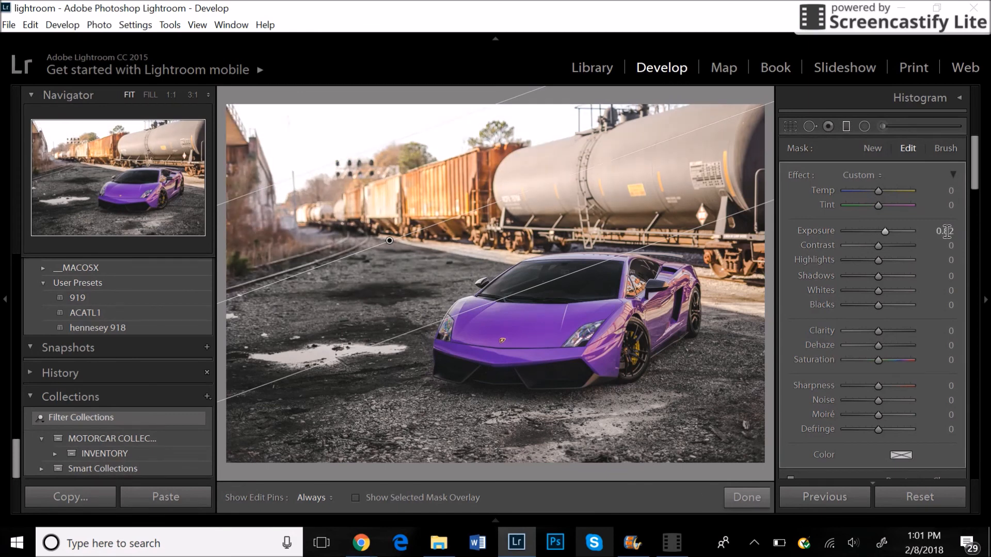
Raise the graduated filter's temperature above 12 to warm the background, and finish the filter edit
{"action": "left_click", "coordinate": [883, 191]}
{"action": "key", "text": "Up"}
{"action": "key", "text": "Up"}
{"action": "key", "text": "Up"}
{"action": "key", "text": "Up"}
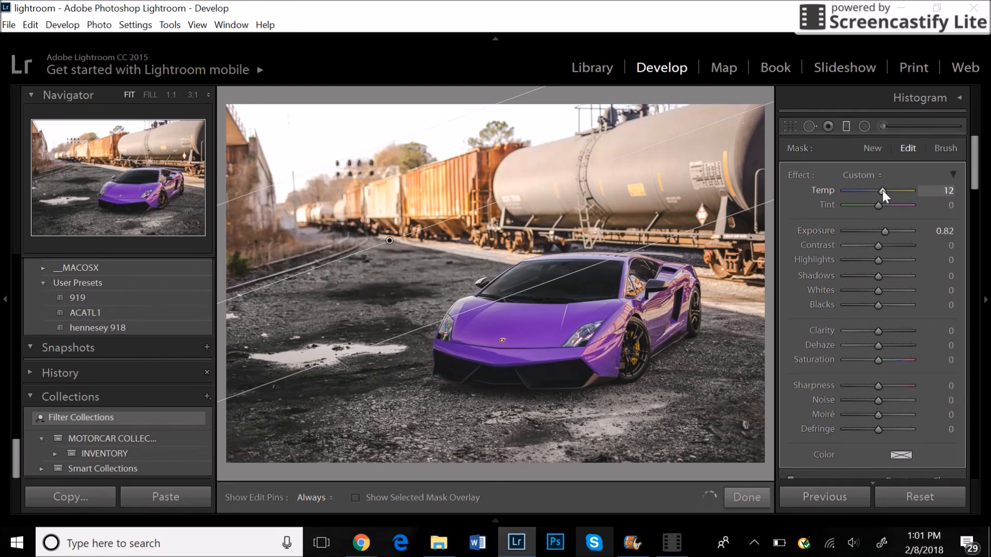
{"action": "key", "text": "Up"}
{"action": "key", "text": "Up"}
{"action": "key", "text": "Up"}
{"action": "left_click", "coordinate": [754, 503]}
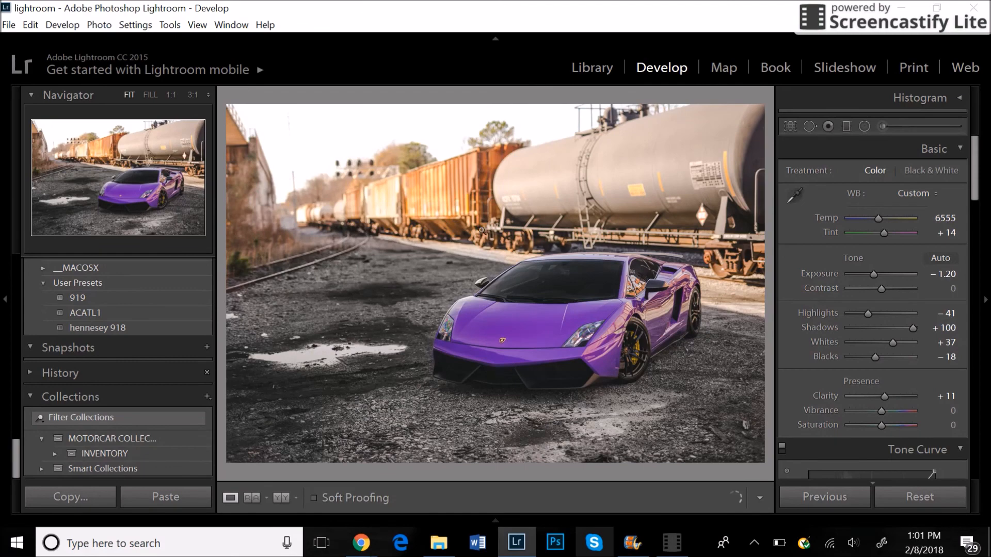
Compare the original photo with the final edit, including the warm graduated filter
{"action": "left_click", "coordinate": [482, 230]}
{"action": "left_click", "coordinate": [482, 231]}
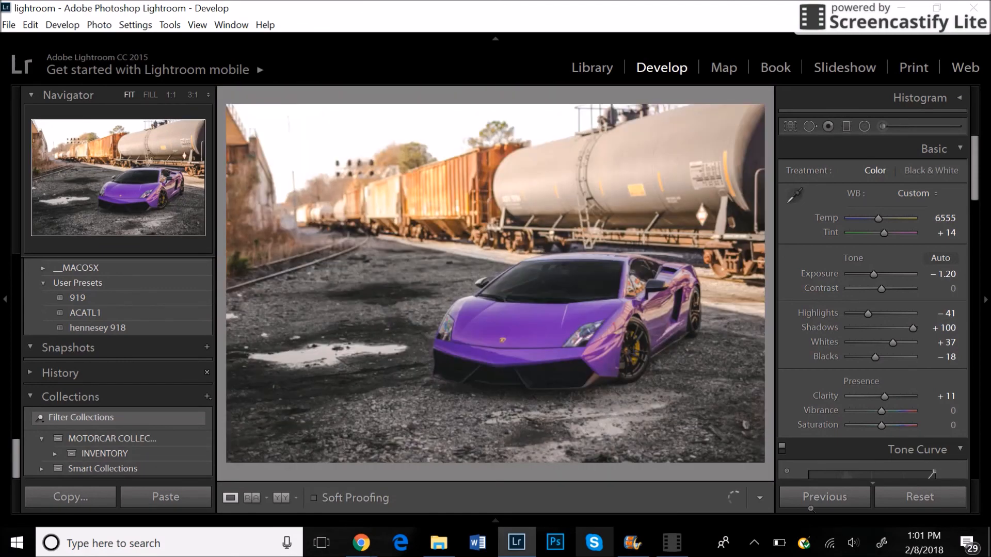
{"action": "key", "text": "backslash"}
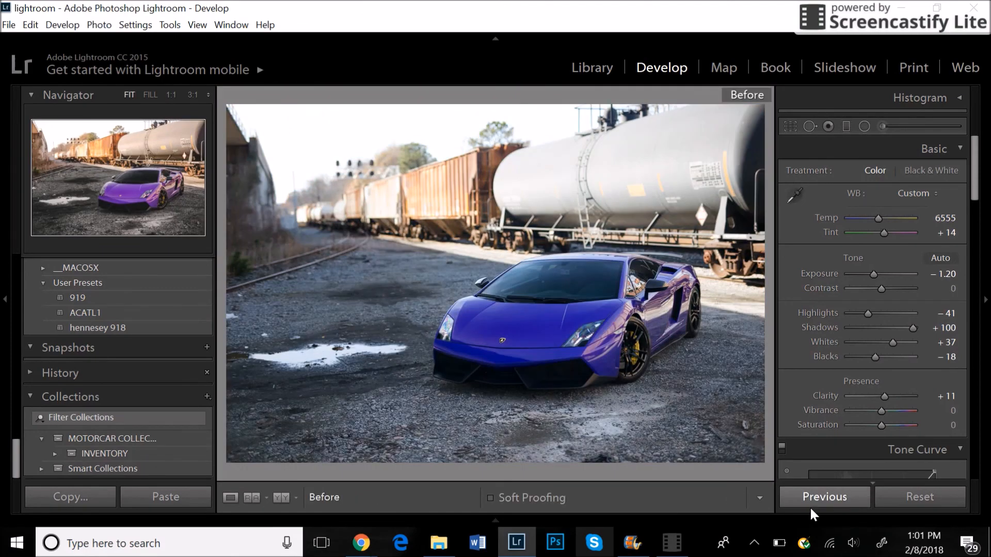
{"action": "key", "text": "backslash"}
{"action": "key", "text": "backslash"}
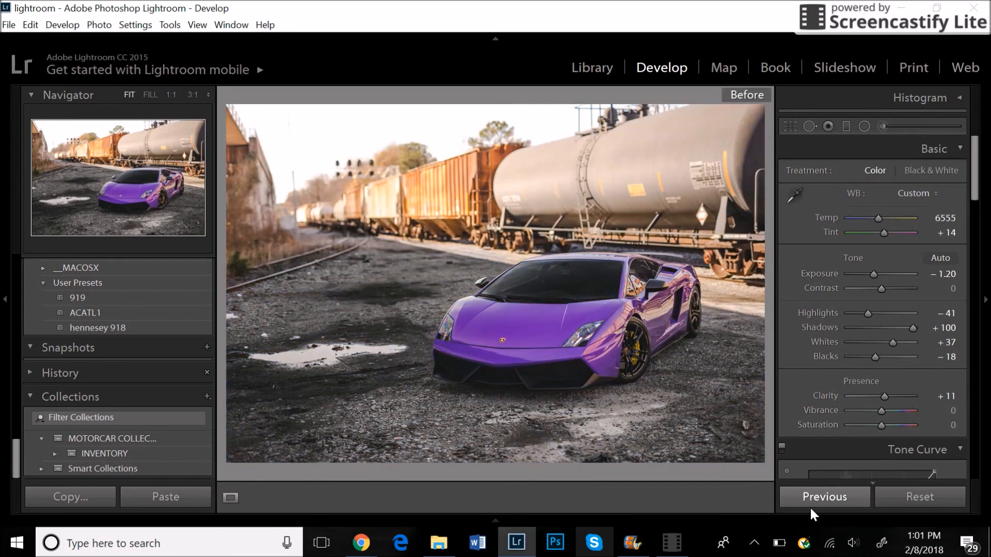
{"action": "key", "text": "backslash"}
{"action": "key", "text": "backslash"}
{"action": "key", "text": "backslash"}
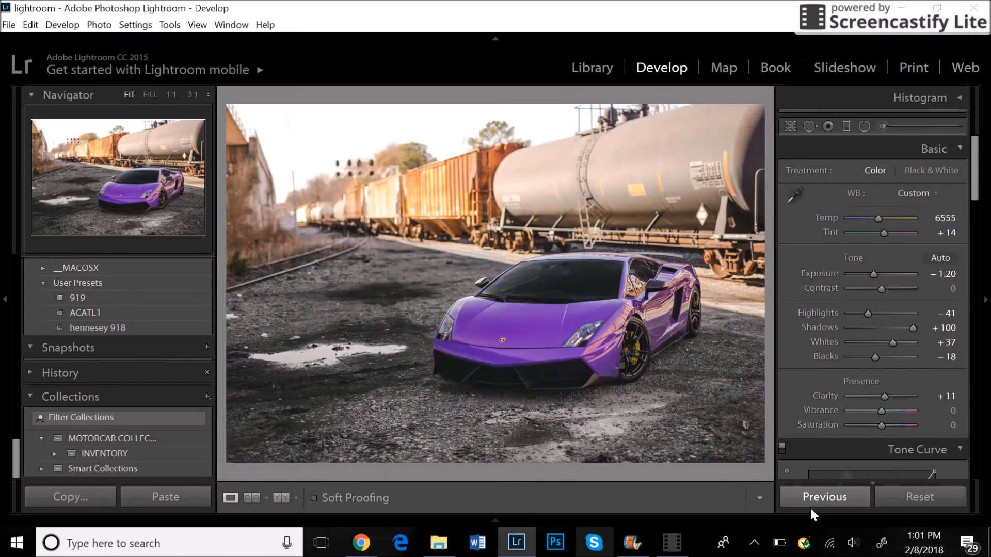
{"action": "key", "text": "backslash"}
{"action": "key", "text": "backslash"}
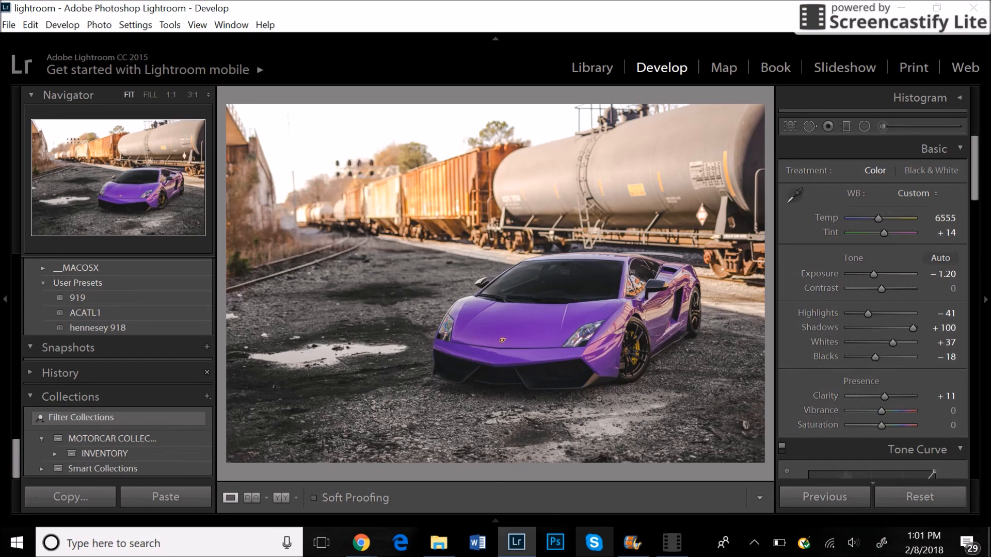
{"action": "left_click", "coordinate": [680, 533]}
{"action": "right_click", "coordinate": [680, 534]}
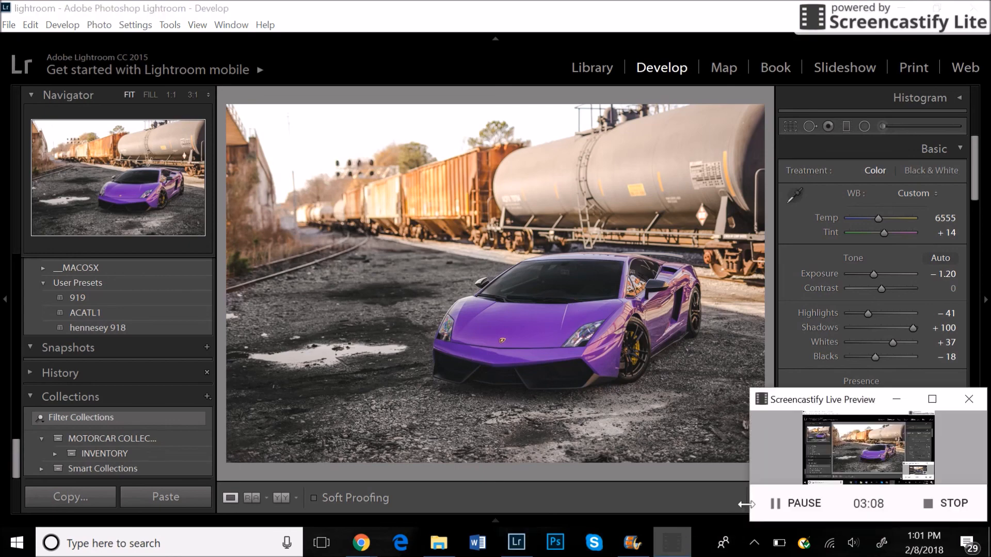